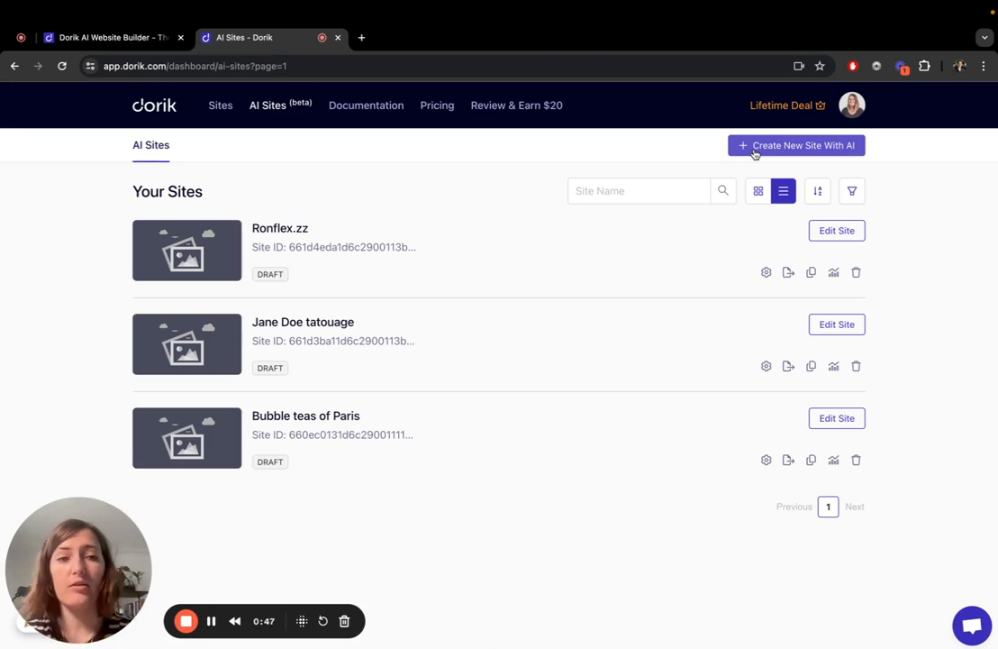
Start a new AI-generated site and name it "Yummy noodles"
click(755, 152)
click(330, 233)
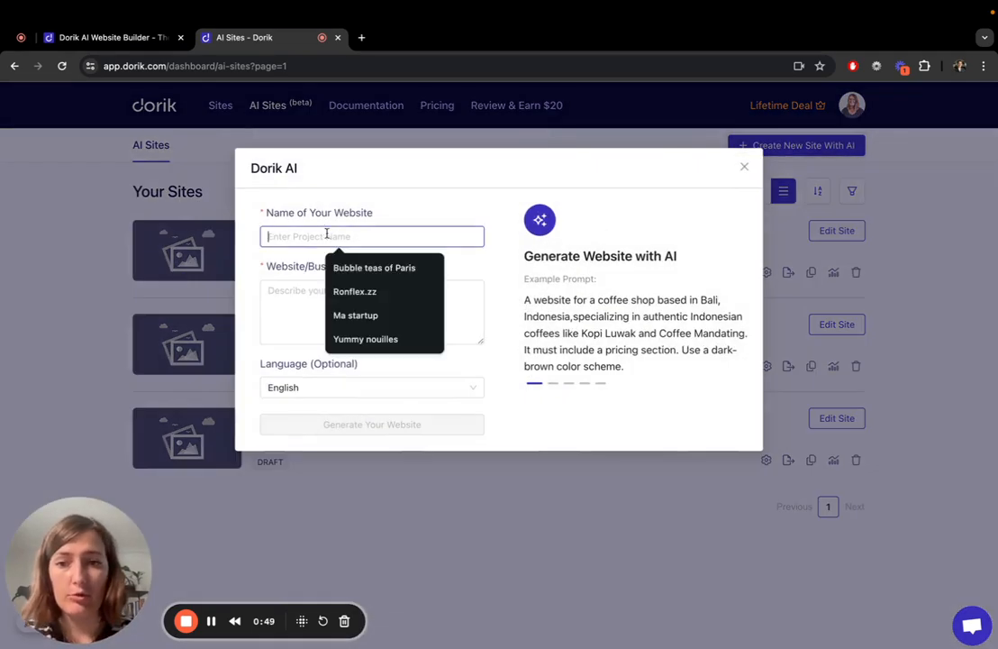
text(Y)
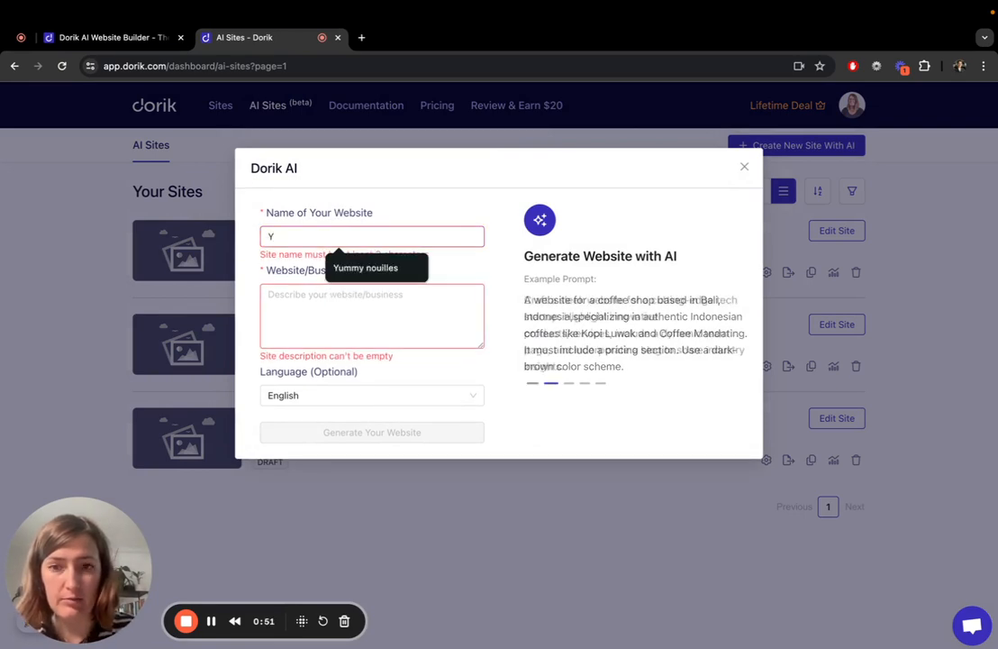
text(ummy noui)
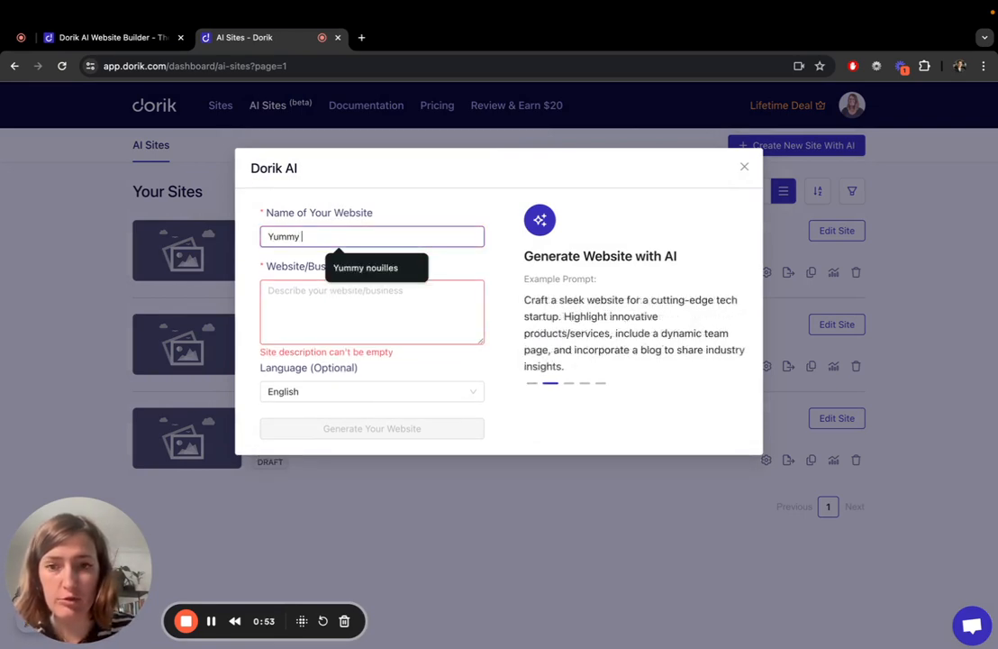
key(BackSpace)
key(BackSpace)
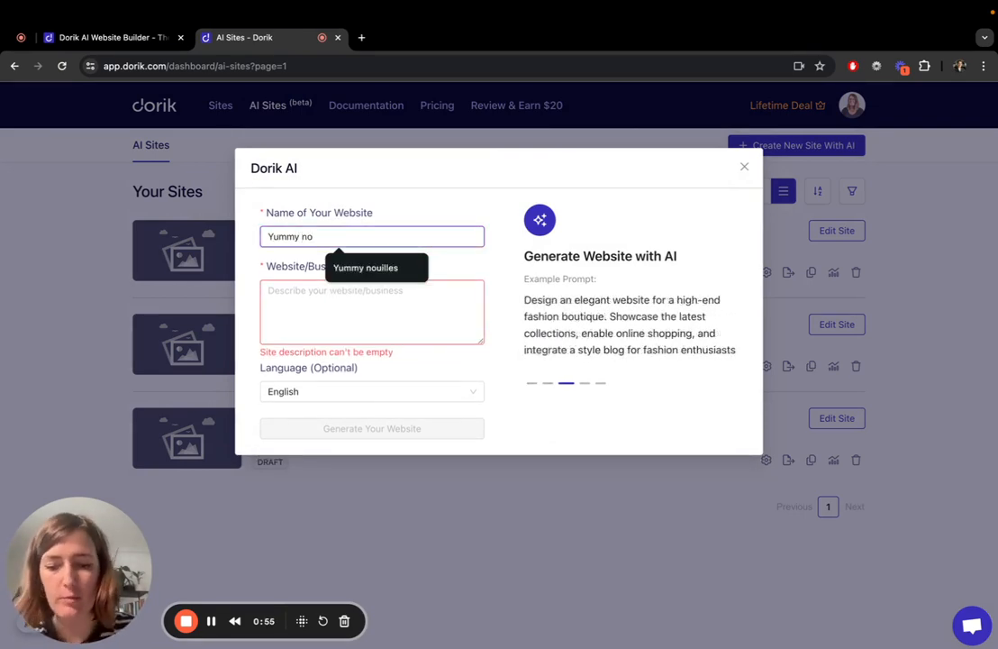
text(odles)
Begin the website description with "I need a website for a noodle restaurant."
click(279, 315)
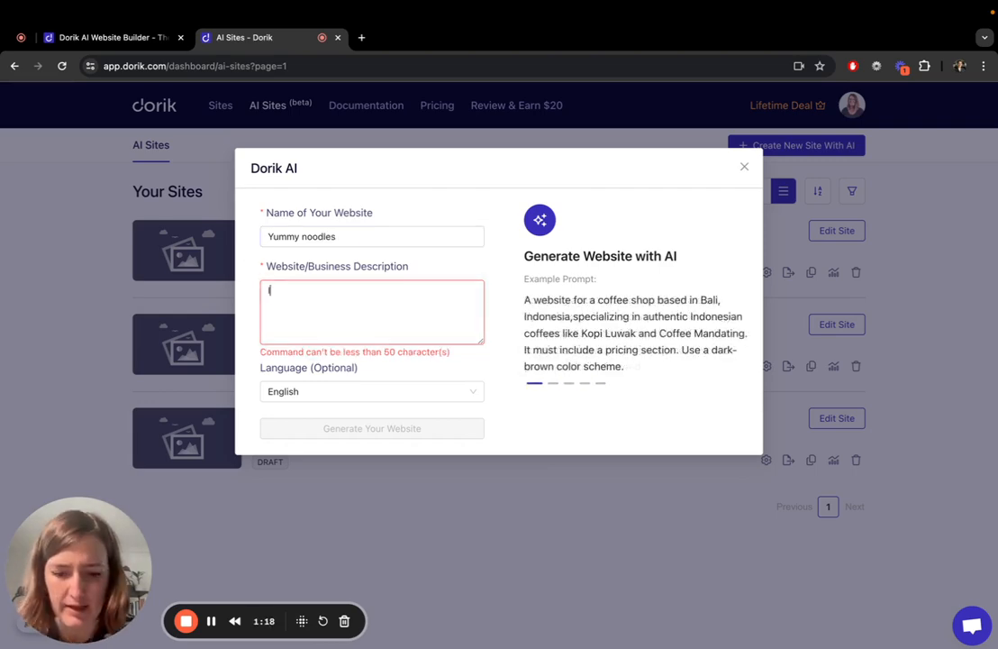
text(need a w)
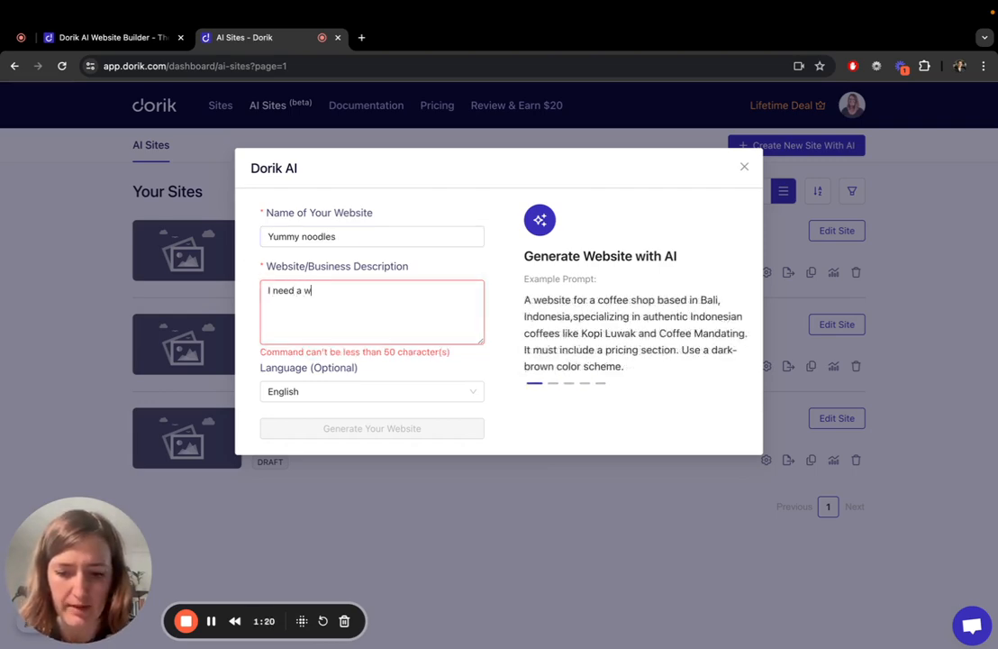
text(ebsite fo)
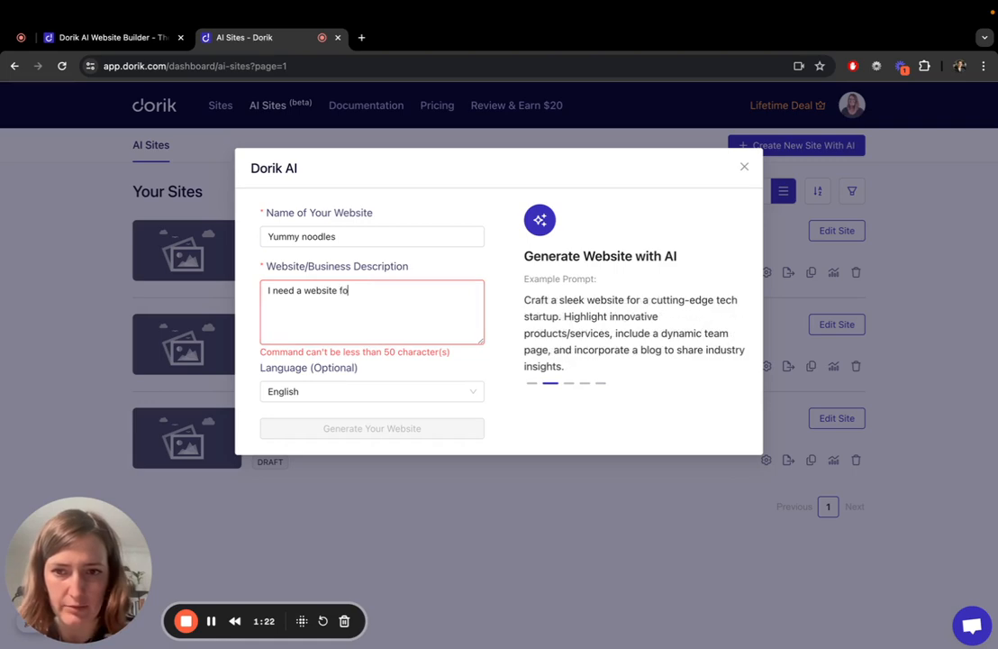
text(r a noodle restaurant)
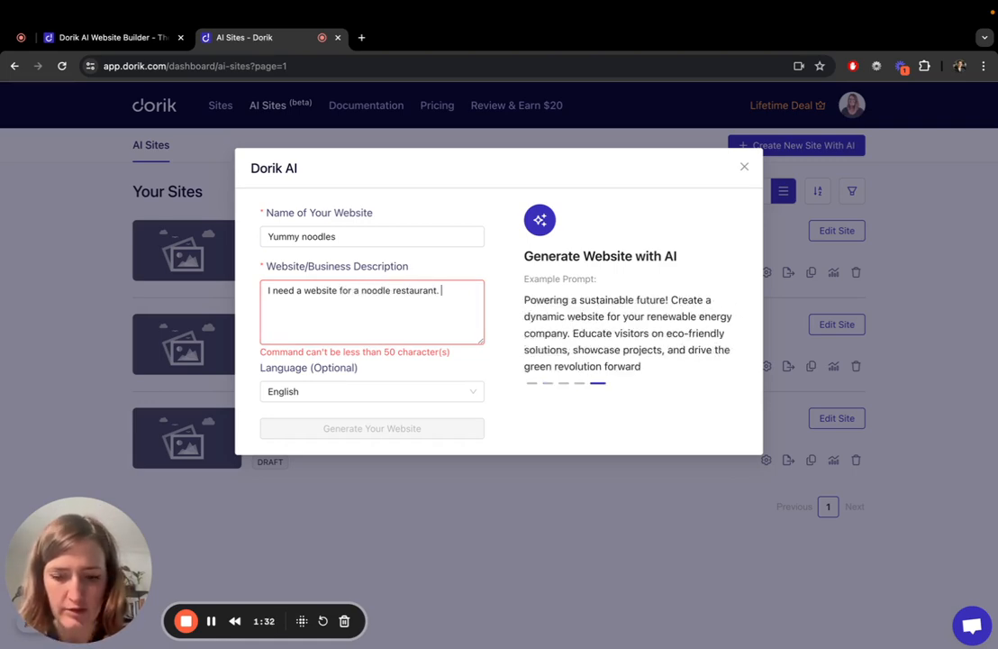
Continue the description with "The website will display the menu, and customers can order there"
text(. The webs)
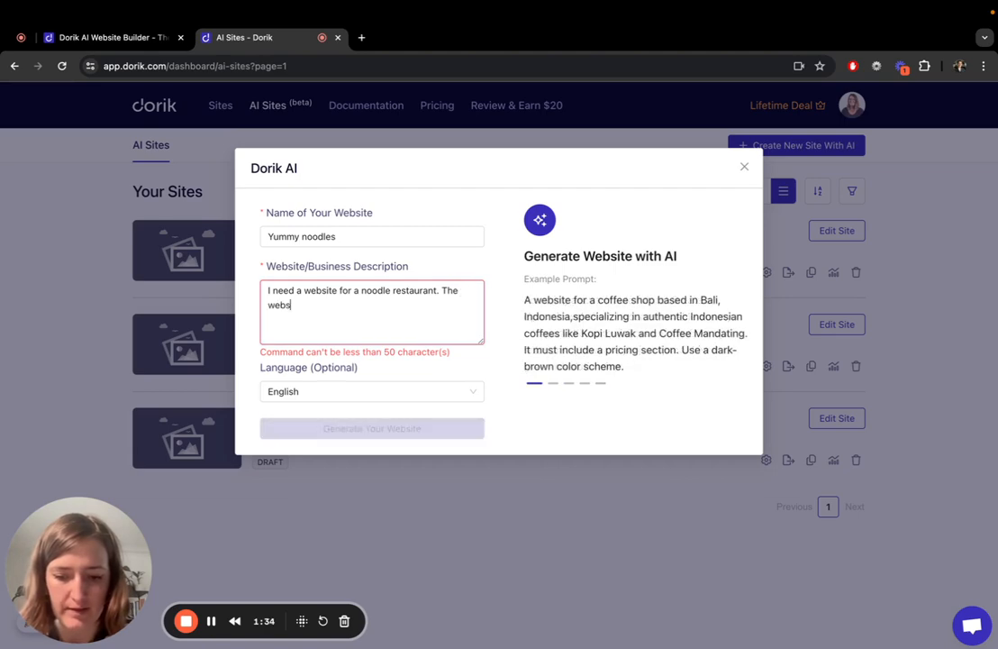
text(ite will disp)
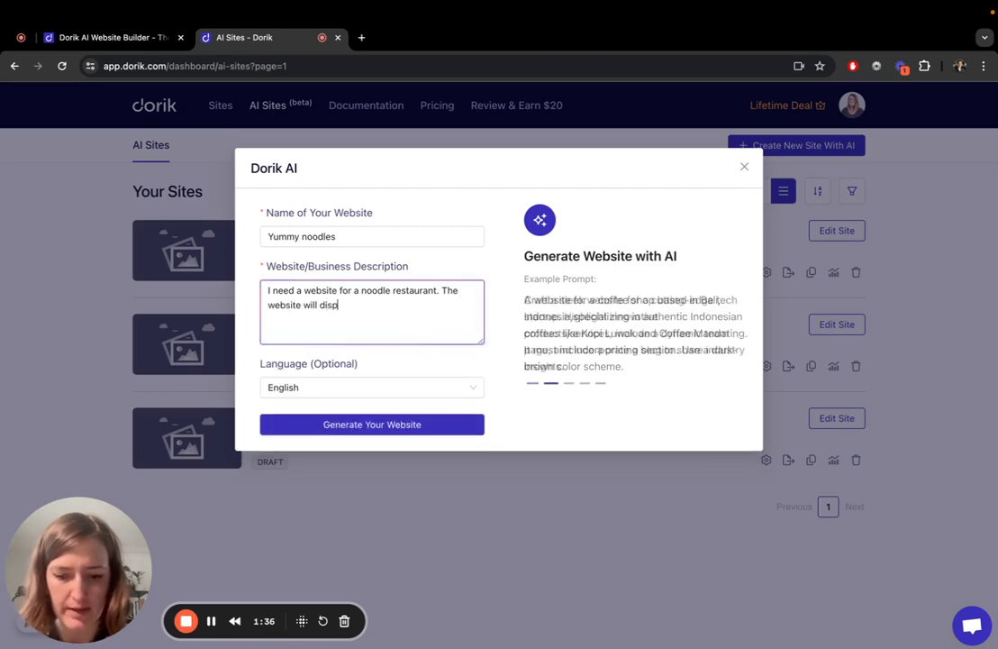
text(lay the menu, )
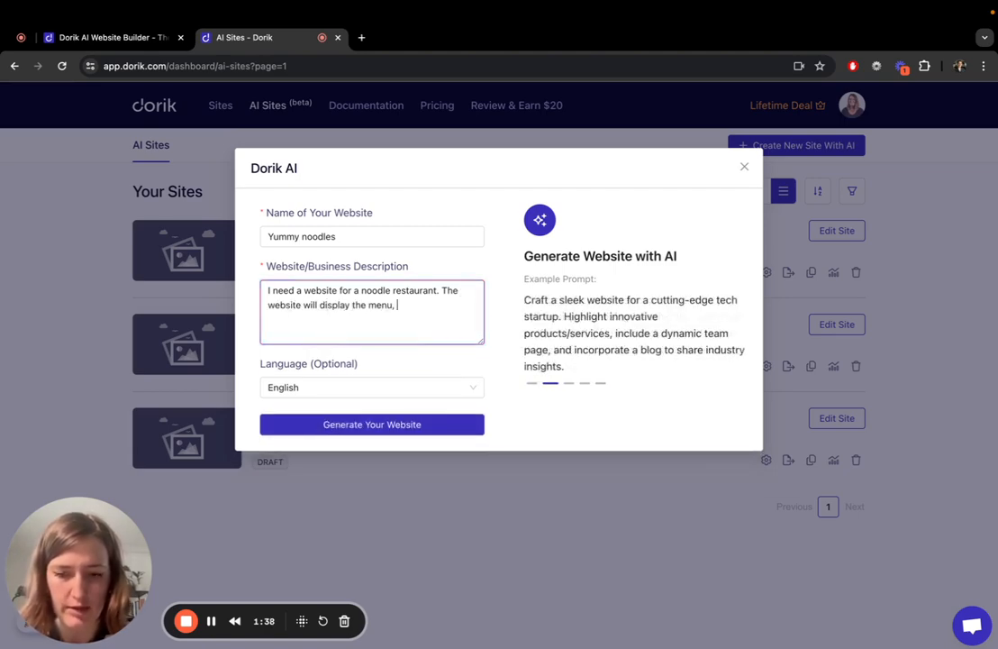
text(and peopl)
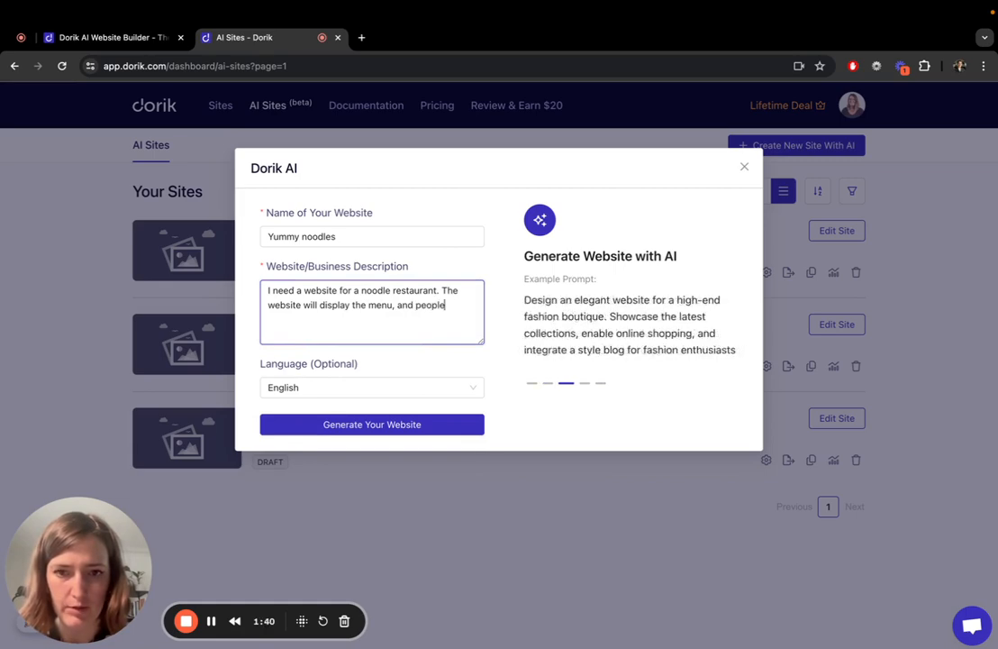
text(e)
key(BackSpace)
key(BackSpace)
key(BackSpace)
key(BackSpace)
key(BackSpace)
key(BackSpace)
text(cu)
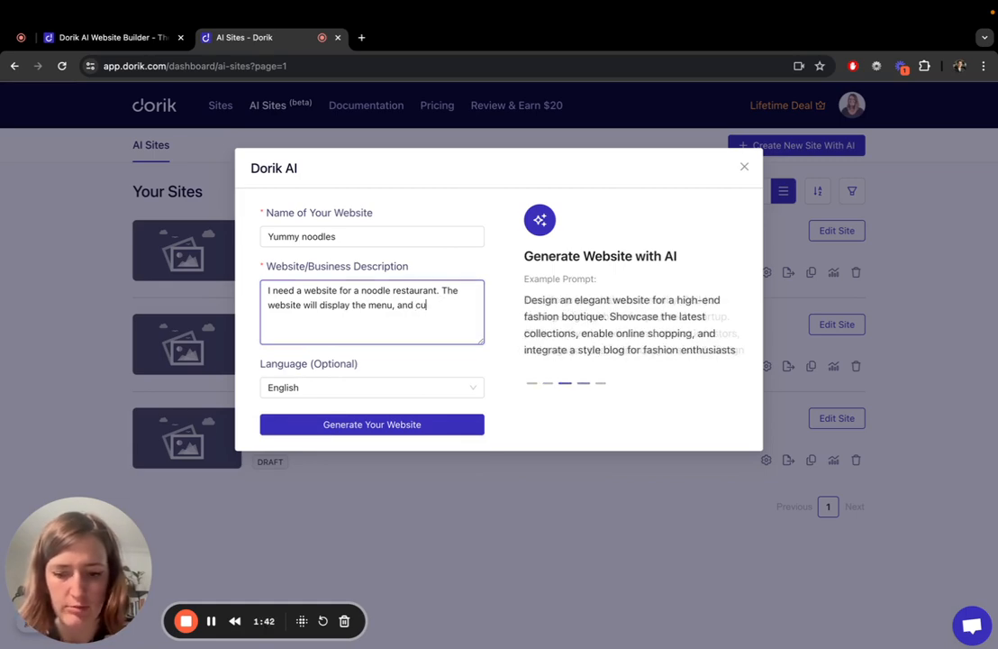
text(stomers can )
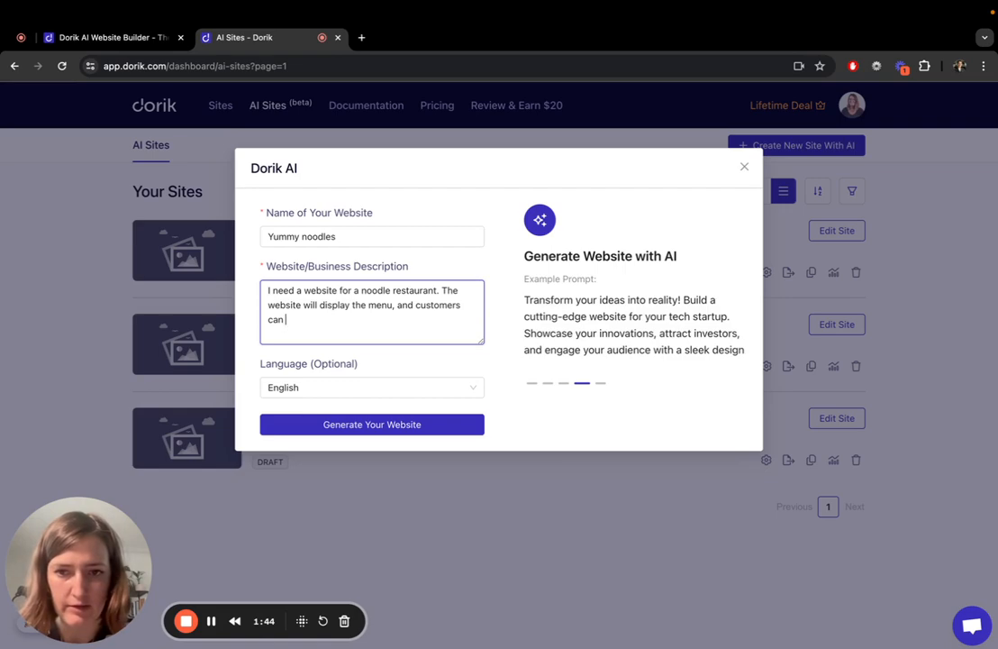
text(order there)
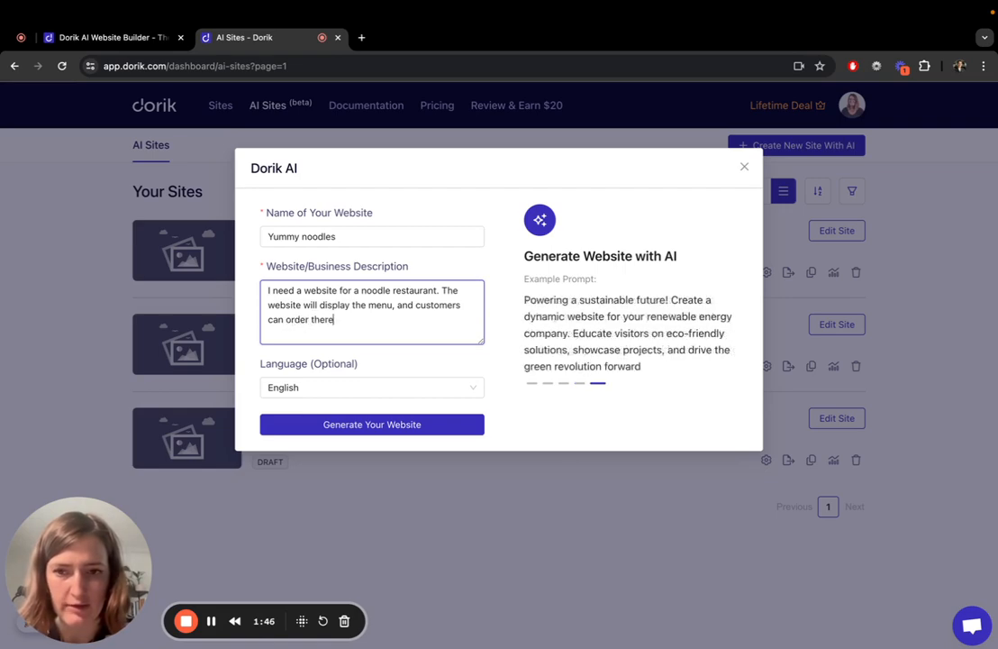
End the description with "It needs to be appealing." and generate the website in English
text(. It nee)
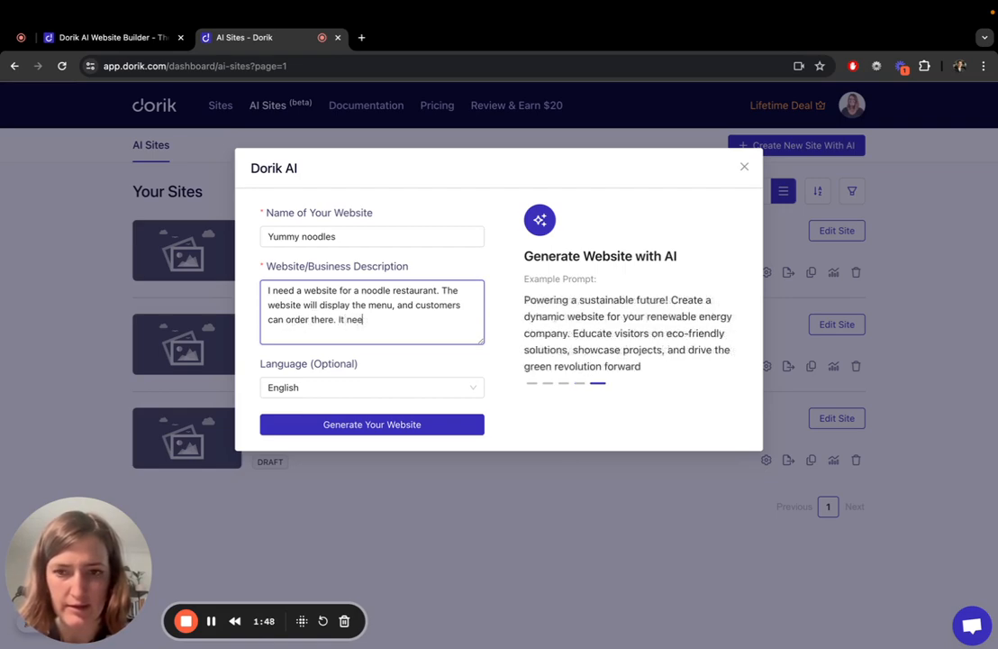
text(ds to be app)
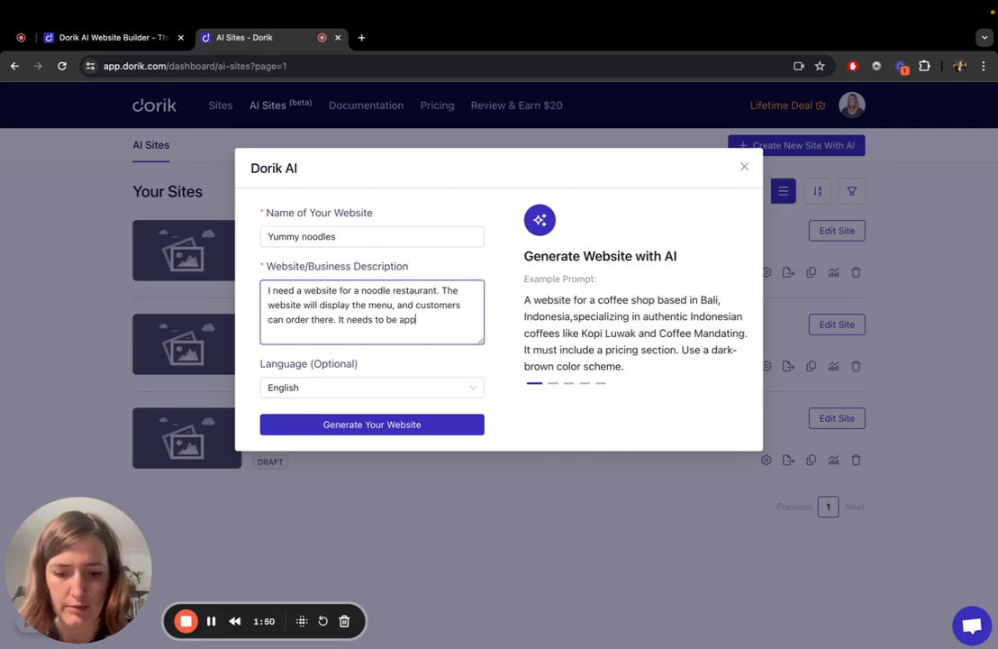
text(ealing.)
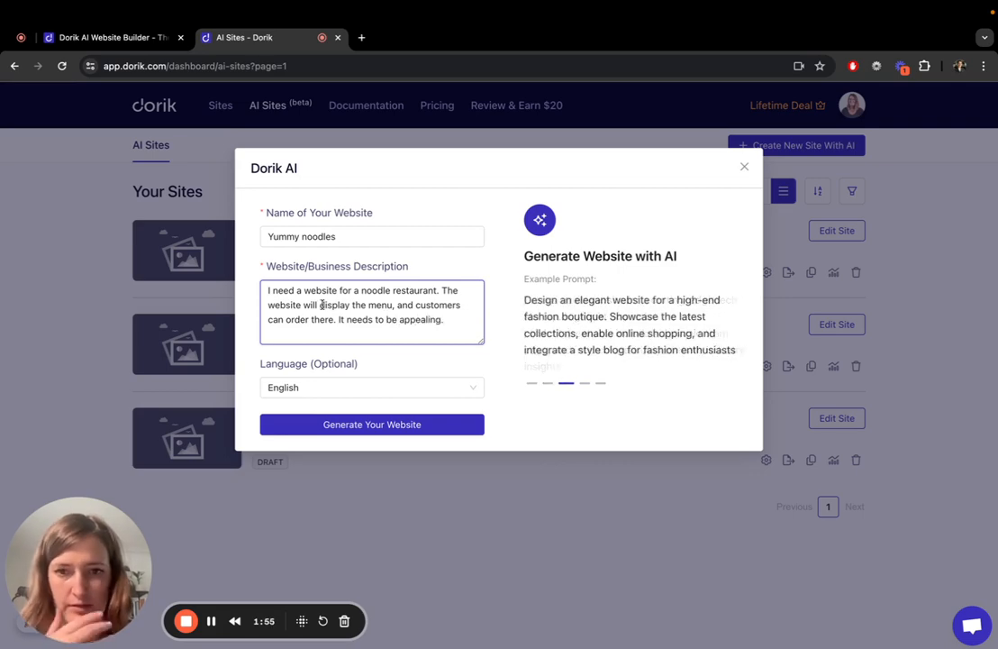
click(363, 425)
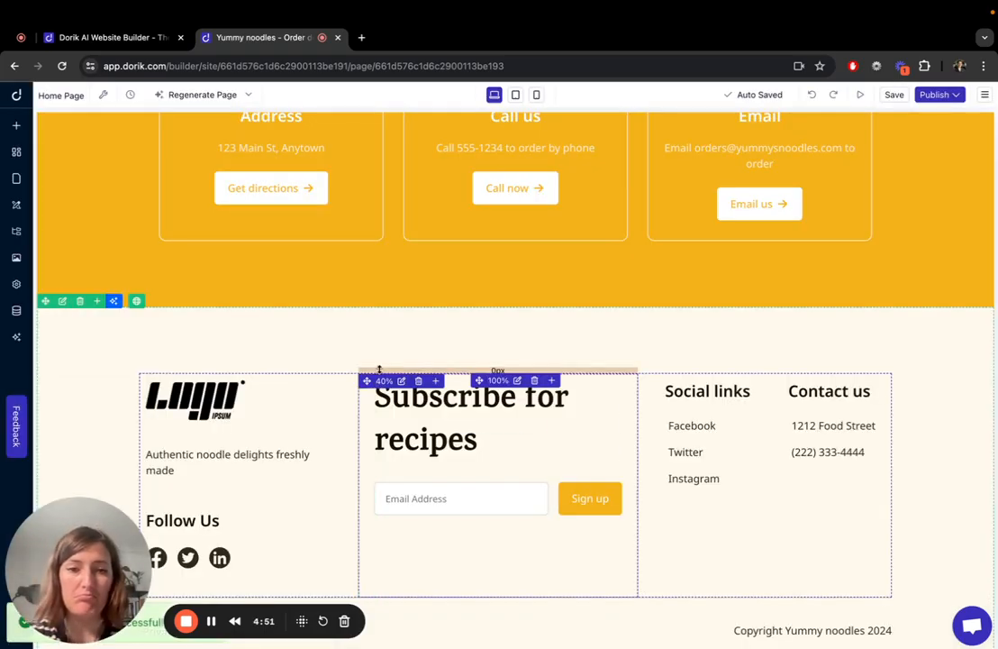
Replace the main heading at the start of the home page with "Goûtez les meilleures nouilles"
scroll(379, 321, up, 5)
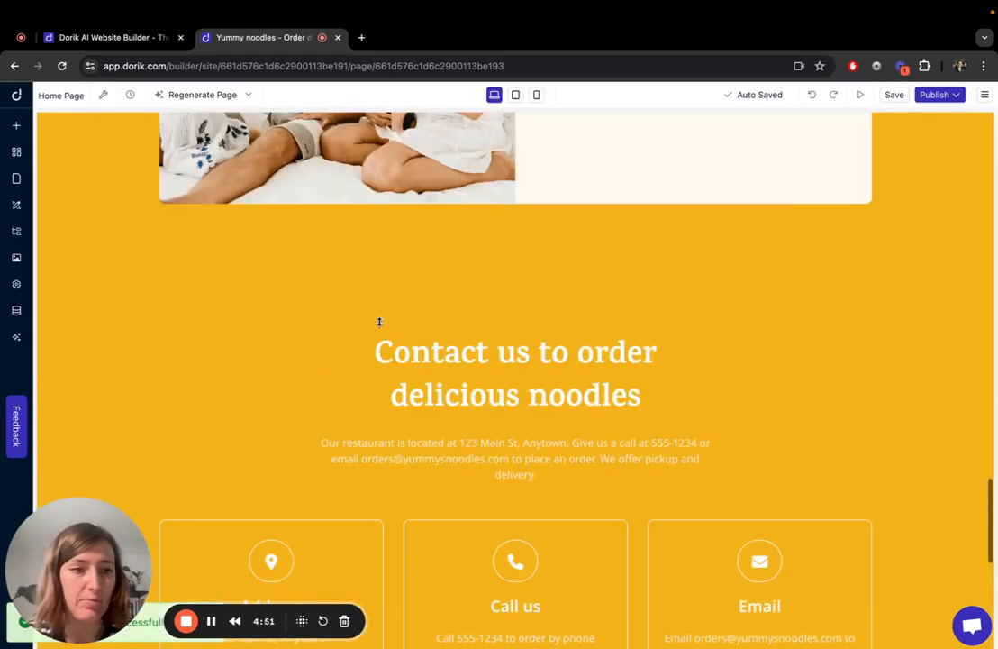
scroll(379, 321, up, 15)
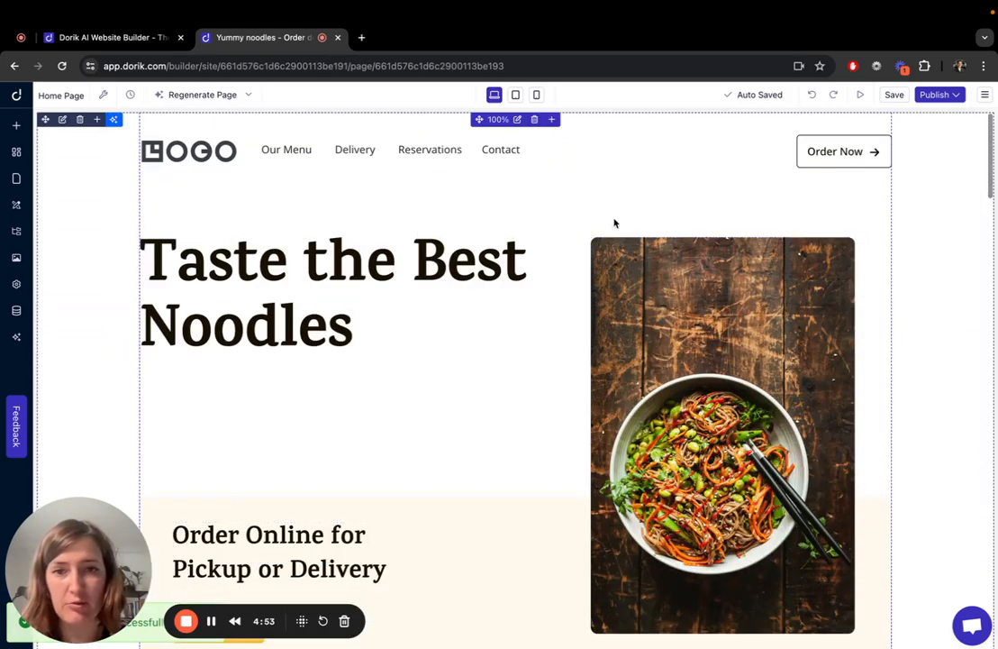
click(345, 320)
drag(355, 329, 136, 232)
text(Go)
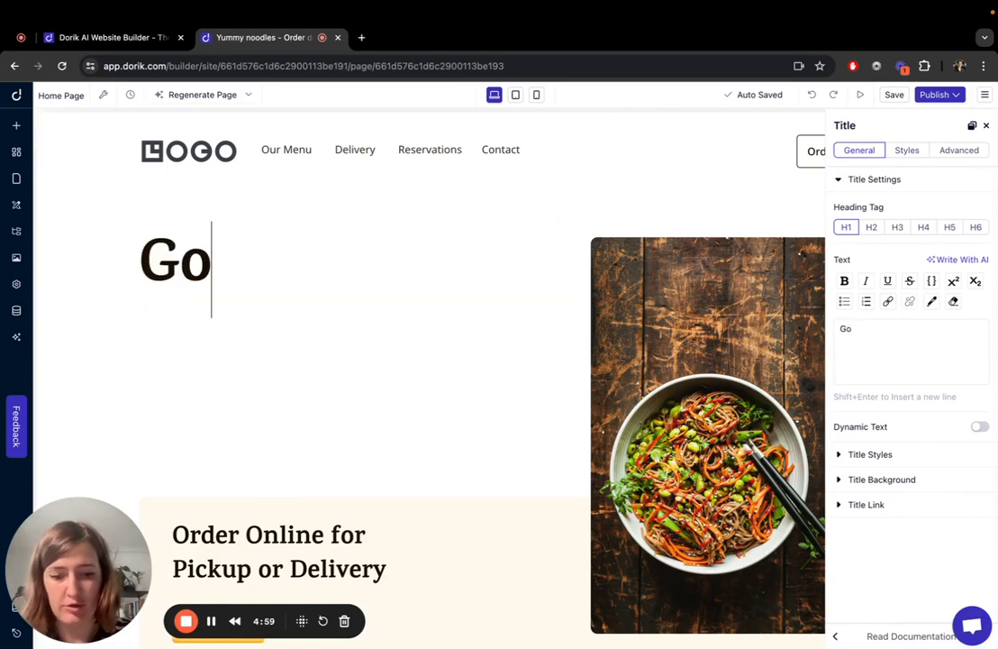
text(ûtez )
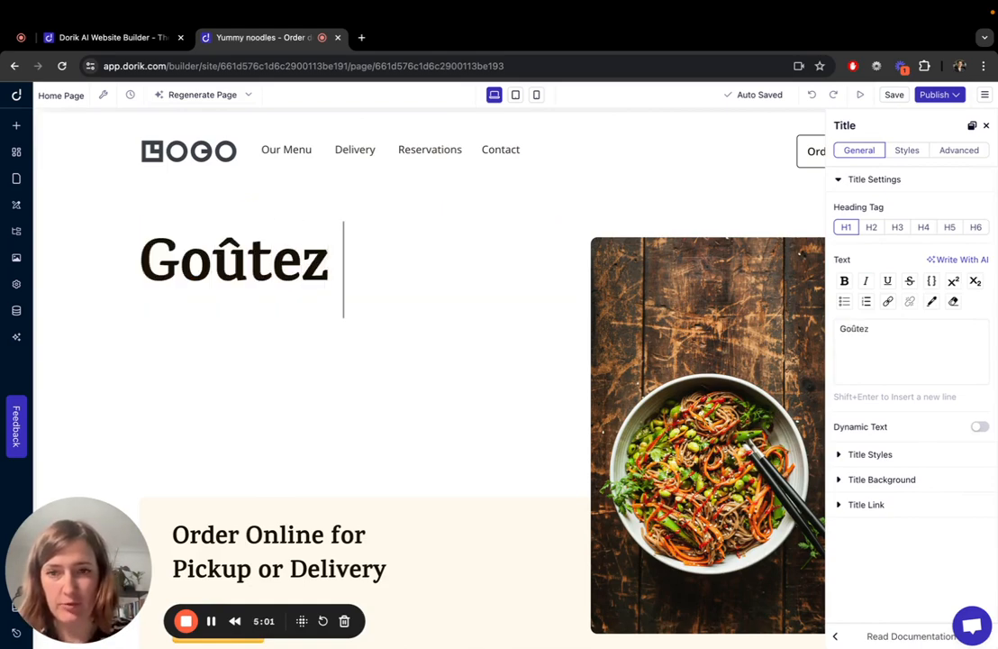
text(les meilleure)
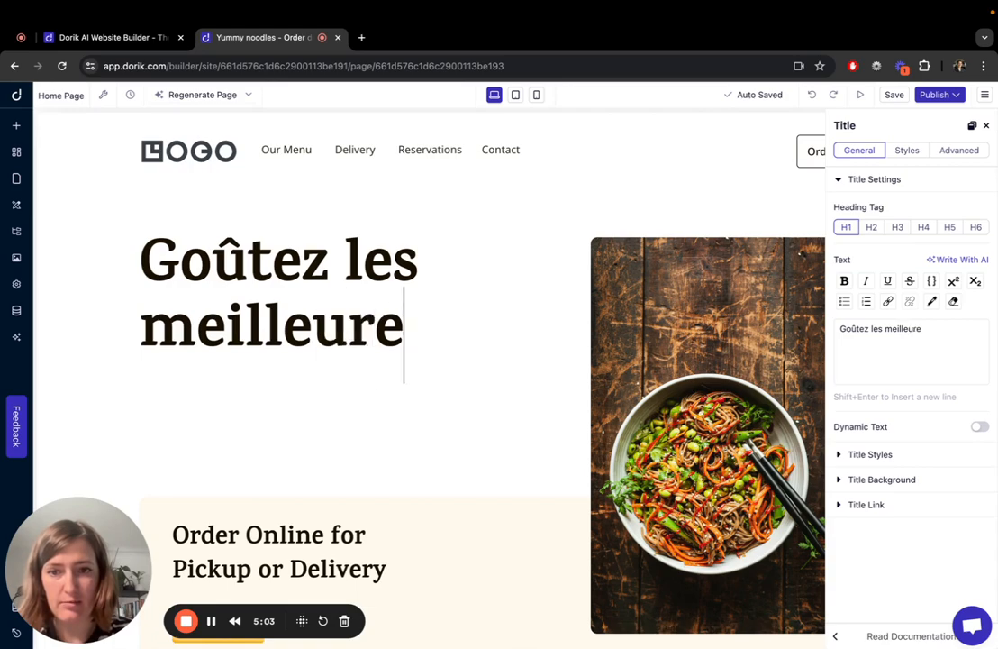
text(s nouilles)
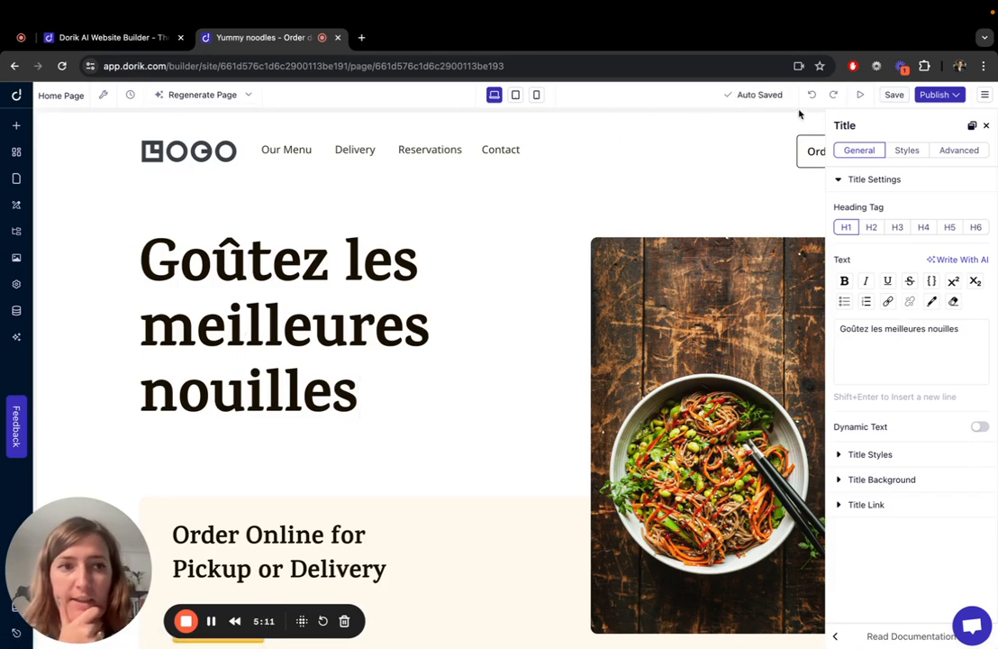
Publish the site on the Dorik.io subdomain "yummynoodles"
click(933, 97)
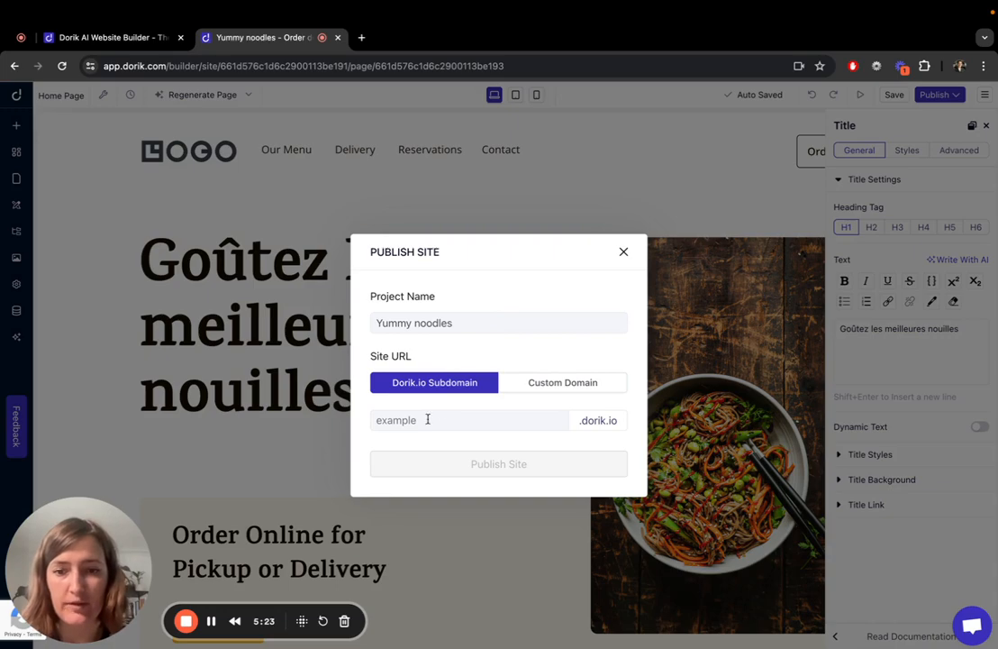
click(429, 419)
text(yu)
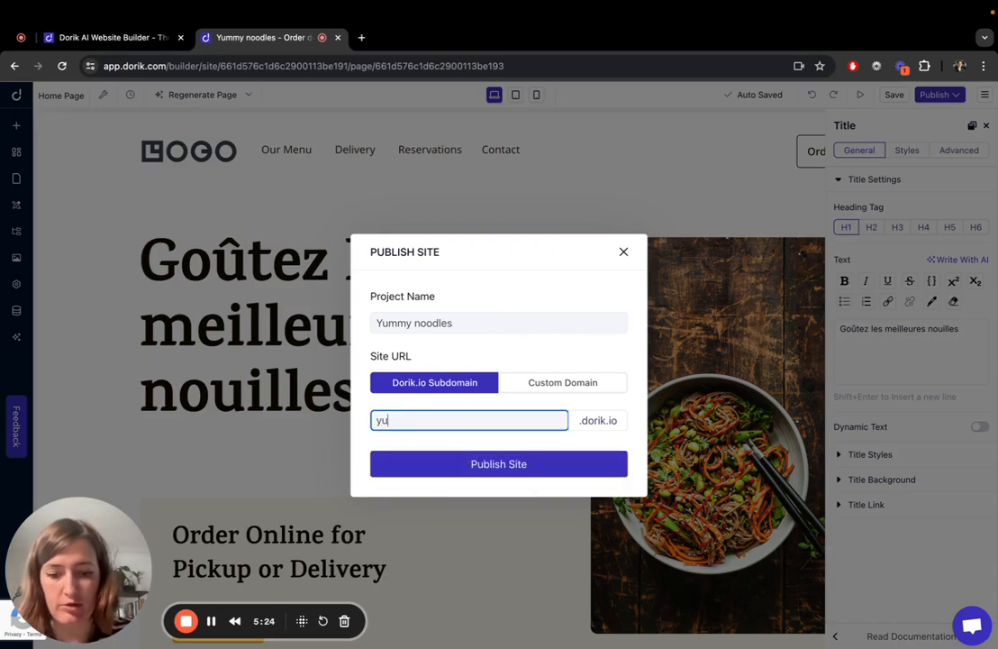
text(mmynoodles)
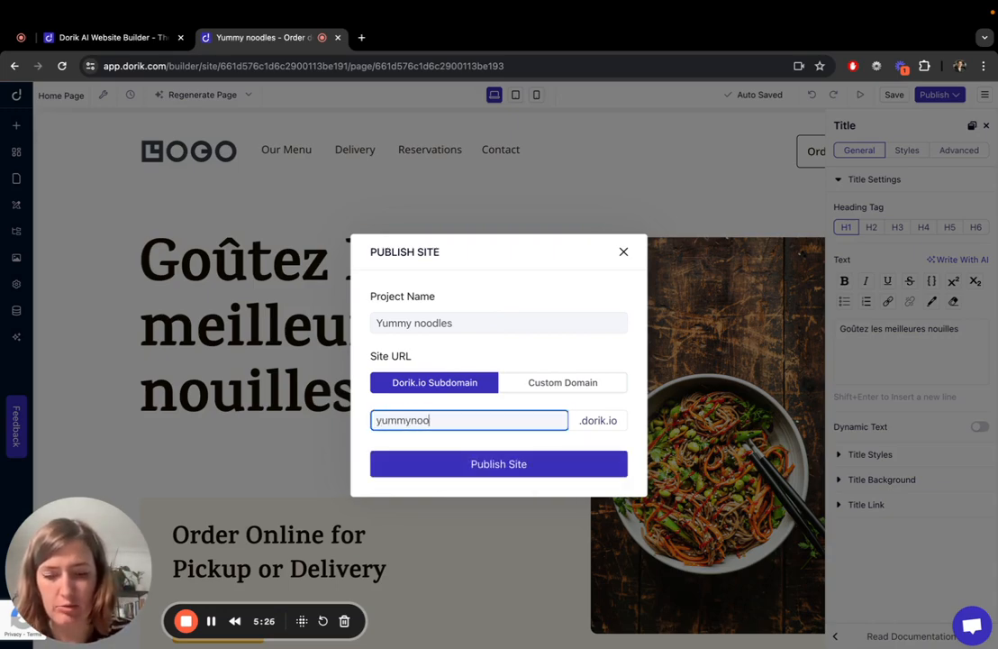
click(461, 463)
Open the published site and examine the whole page, from the heading to the footer
click(433, 495)
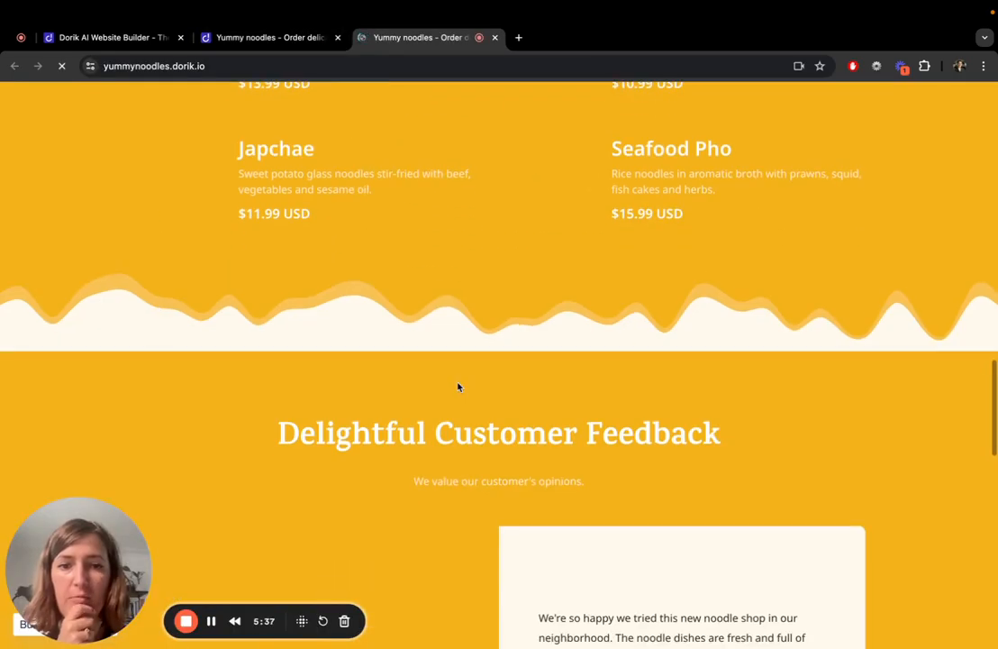
scroll(459, 385, down, 8)
scroll(458, 382, down, 7)
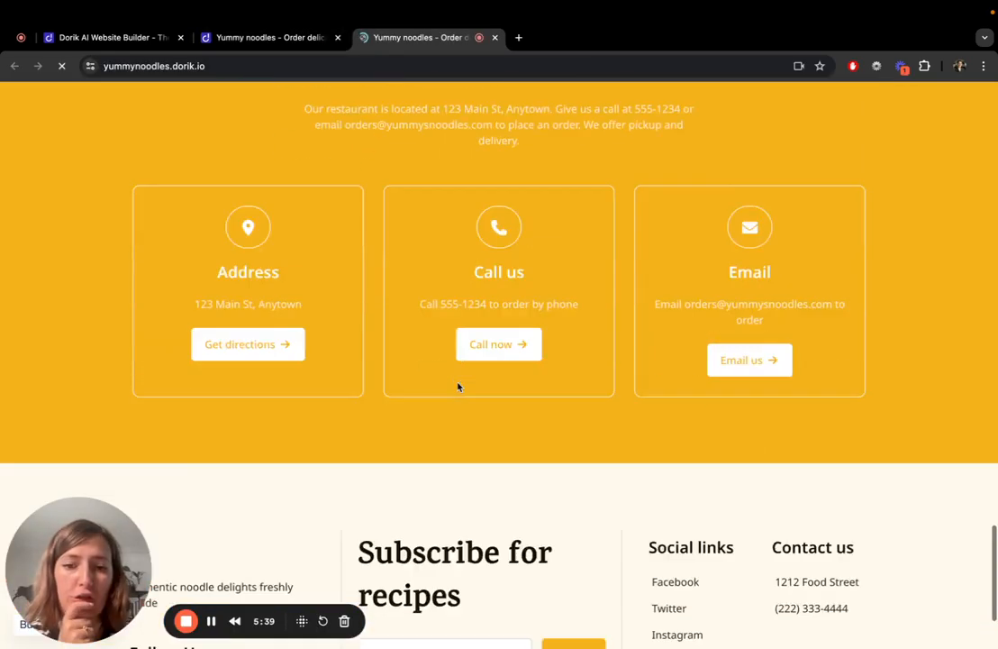
scroll(457, 382, up, 10)
scroll(458, 383, up, 10)
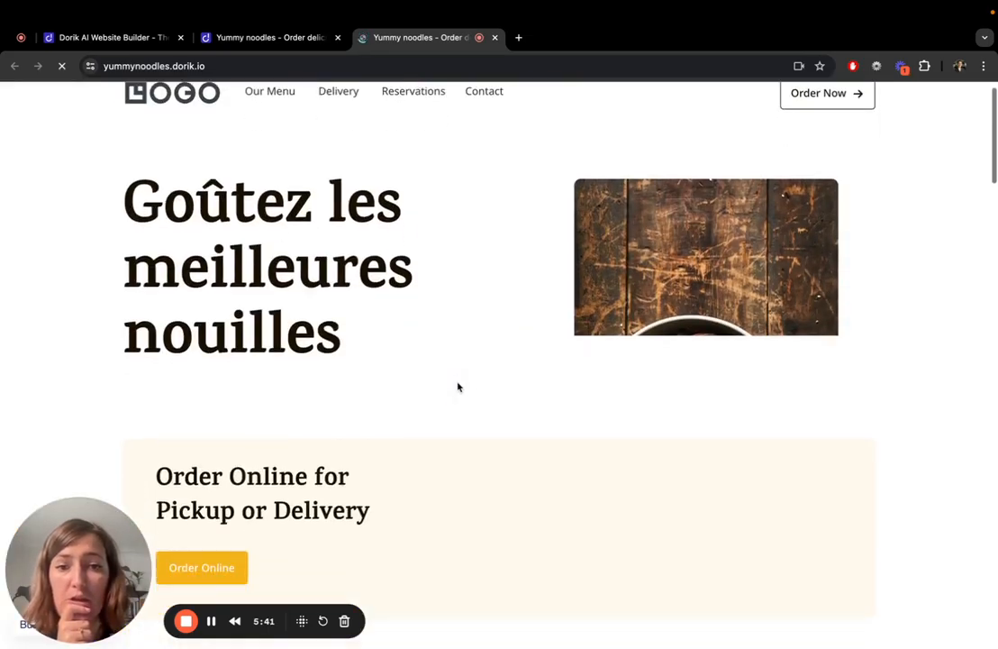
scroll(457, 386, down, 8)
scroll(458, 386, up, 8)
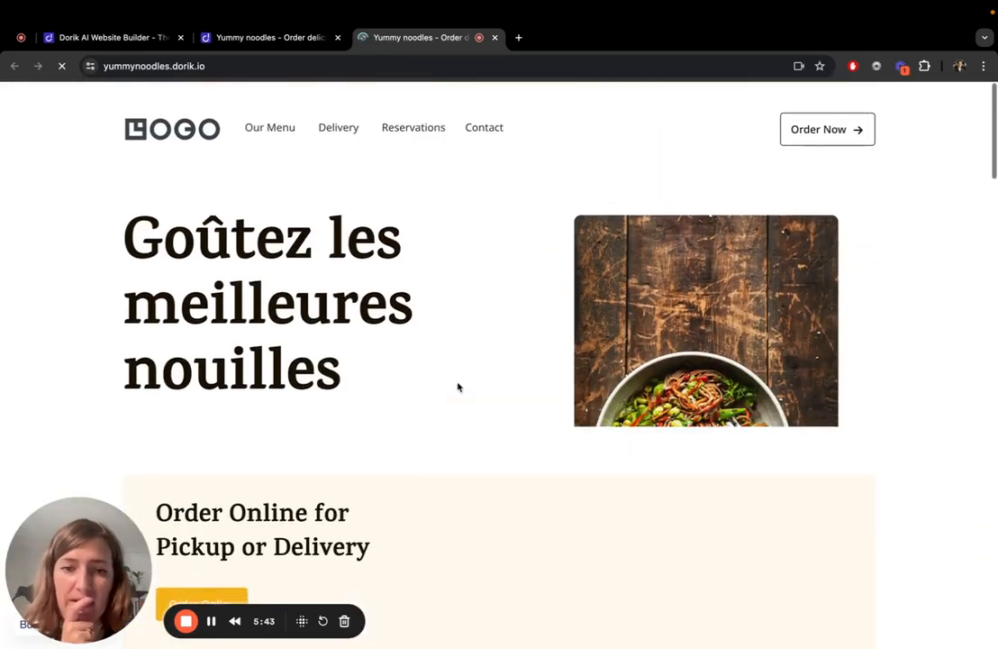
scroll(457, 386, down, 12)
scroll(458, 385, up, 15)
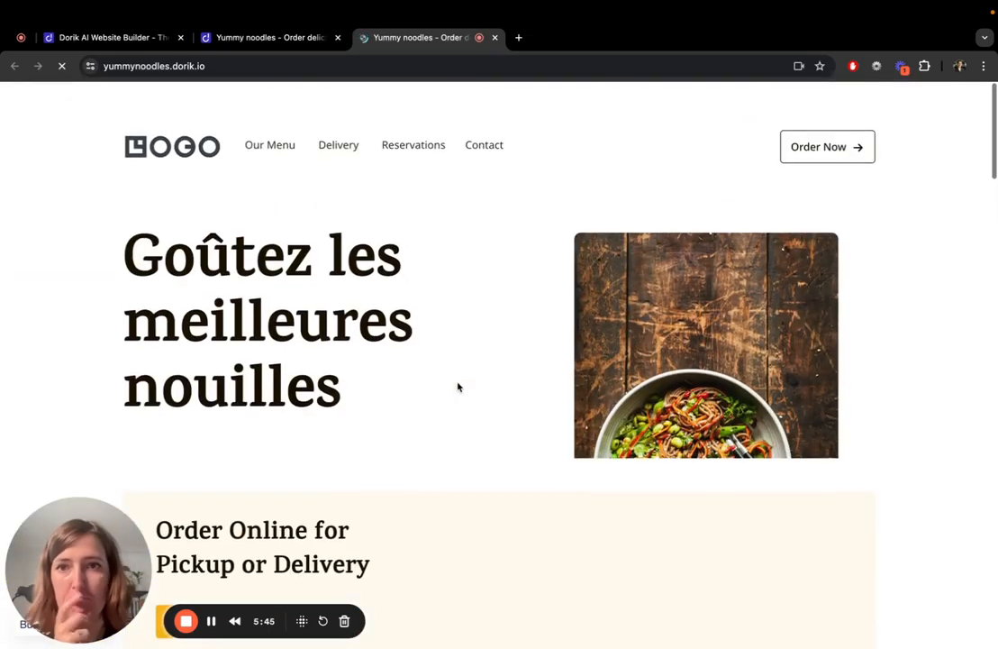
Return to the site builder, close the publishing dialog and go back to the sites dashboard
click(117, 38)
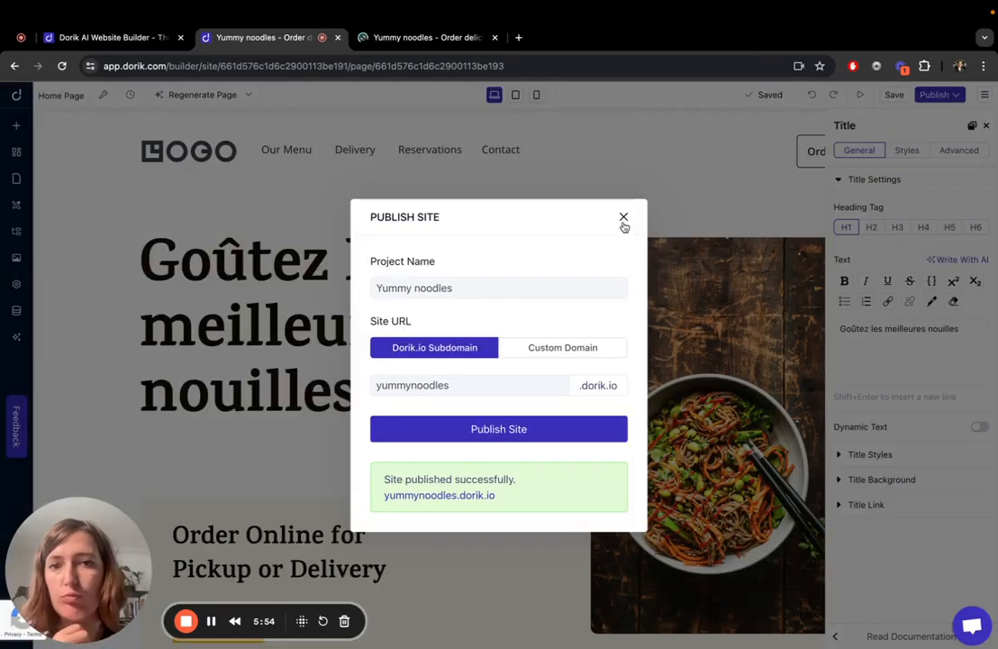
click(624, 216)
click(20, 97)
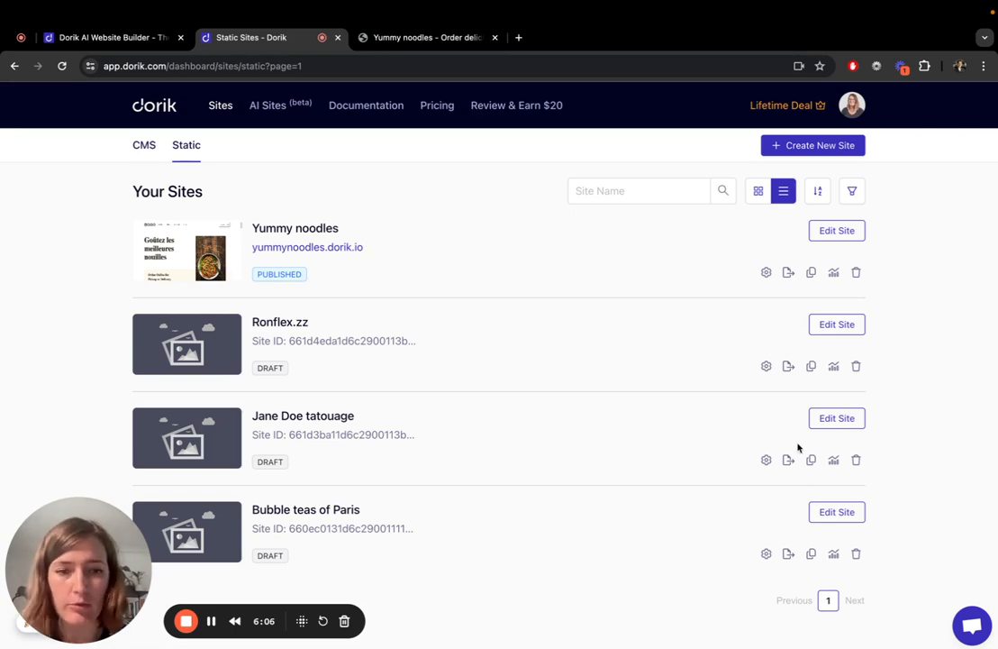
Open the draft tattoo portfolio site in the builder, read the AI prompt for regenerating its page and dismiss it without regenerating
click(826, 421)
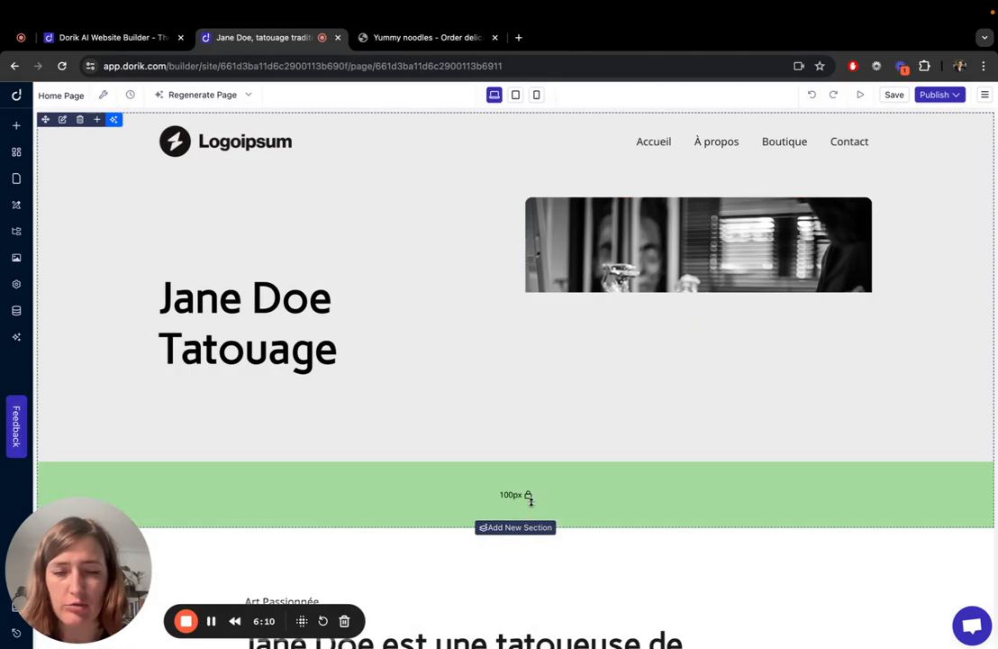
click(205, 94)
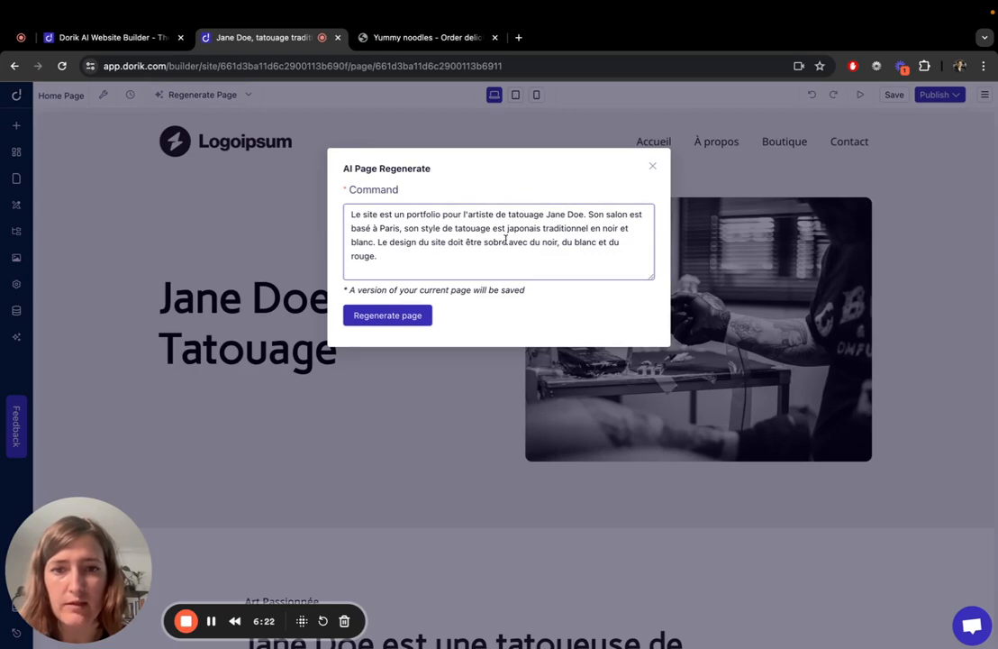
click(652, 167)
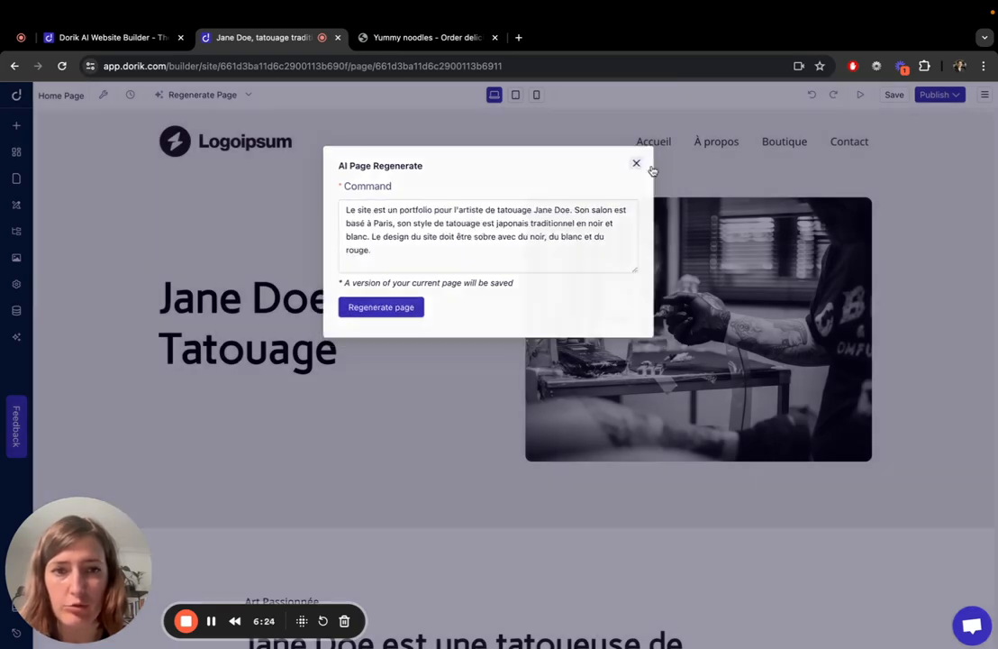
Examine the tattoo site's home page, covering the introduction, drawings for sale, client testimonial, contact form and contact details
scroll(576, 423, down, 6)
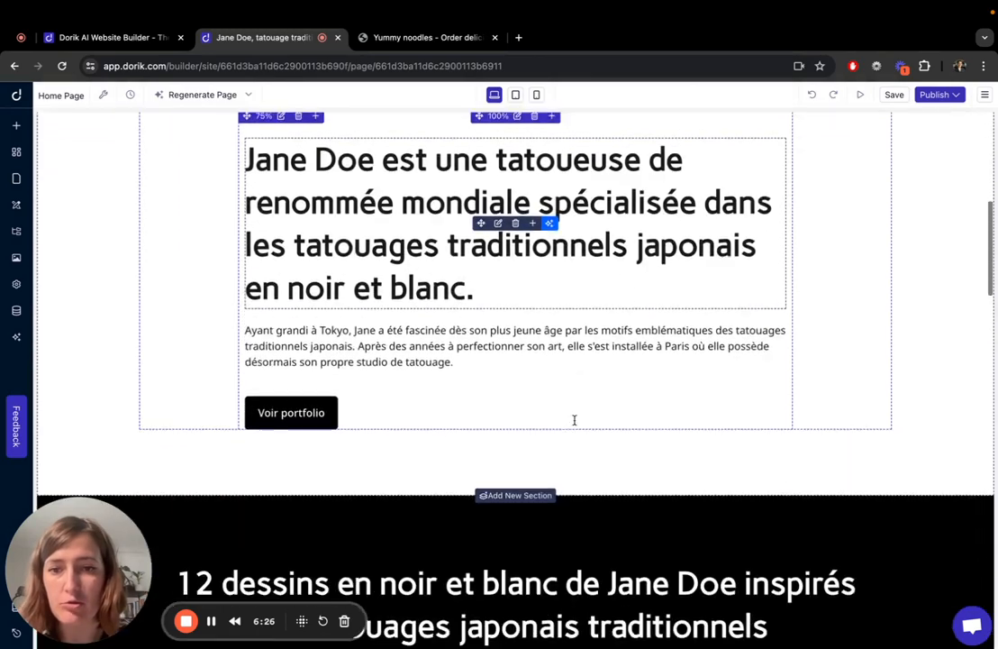
scroll(574, 422, down, 9)
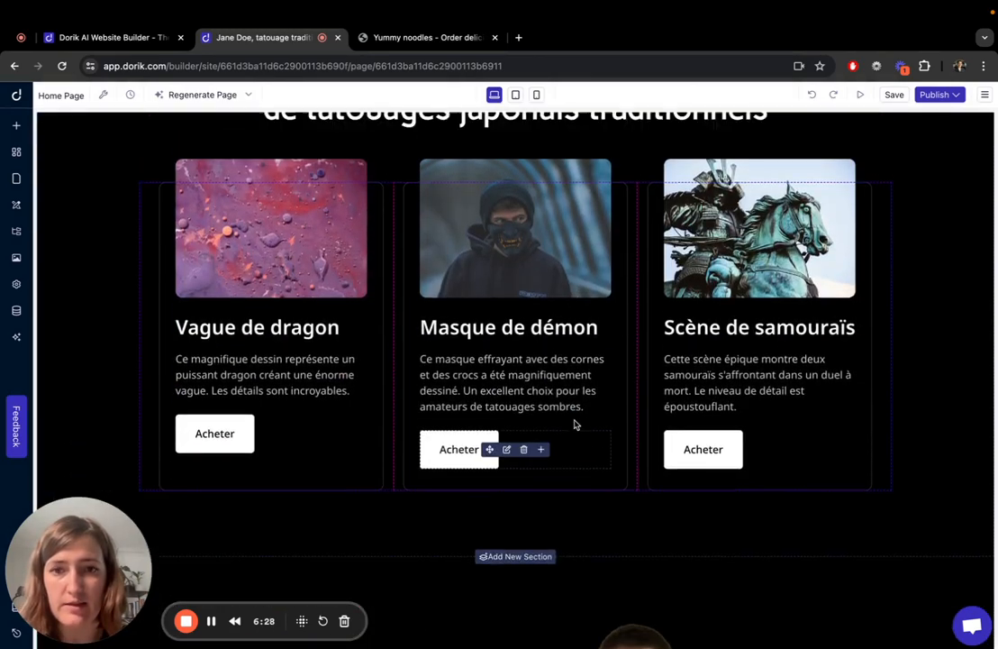
scroll(574, 424, down, 1)
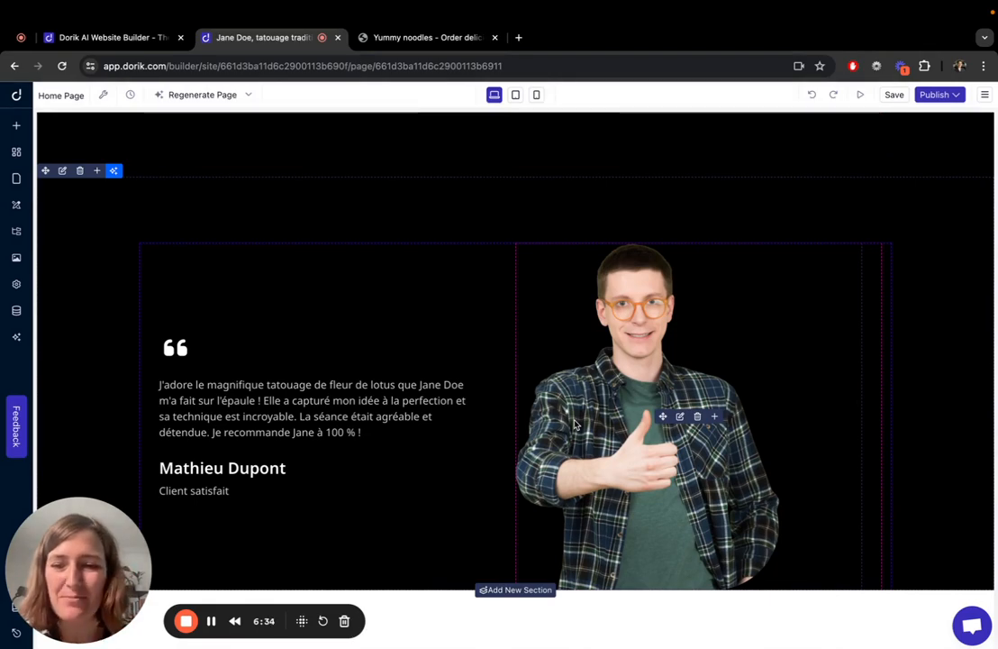
scroll(574, 423, down, 1)
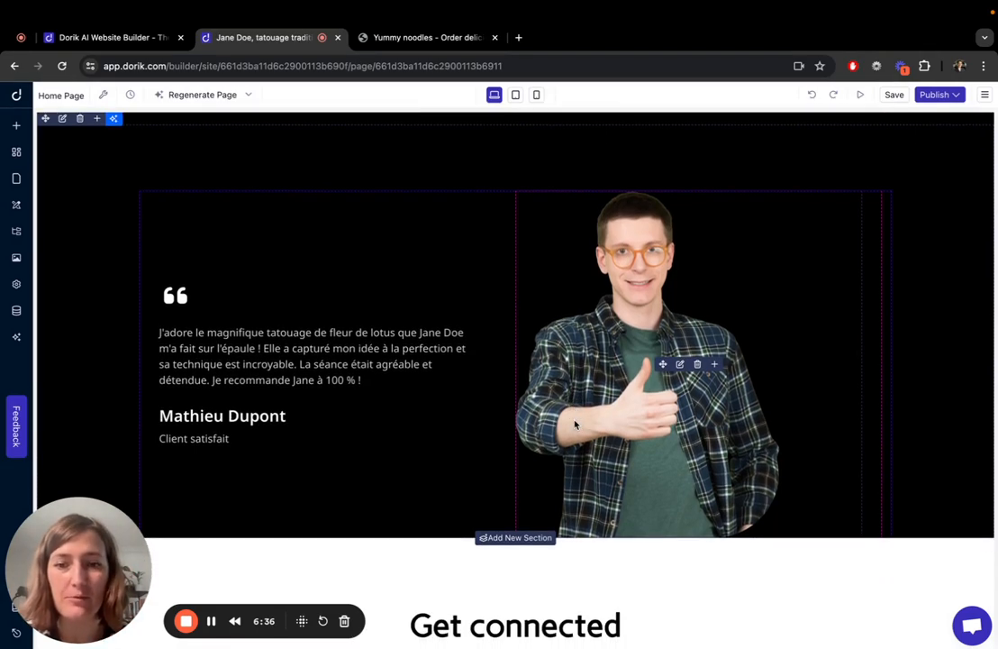
scroll(575, 425, down, 1)
scroll(575, 424, down, 10)
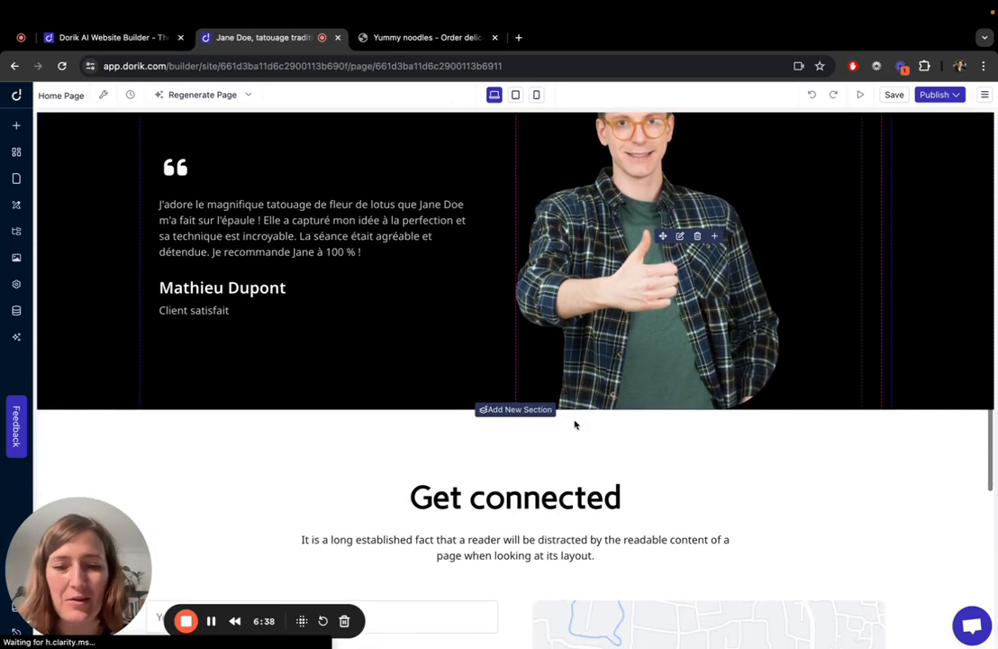
scroll(575, 421, down, 3)
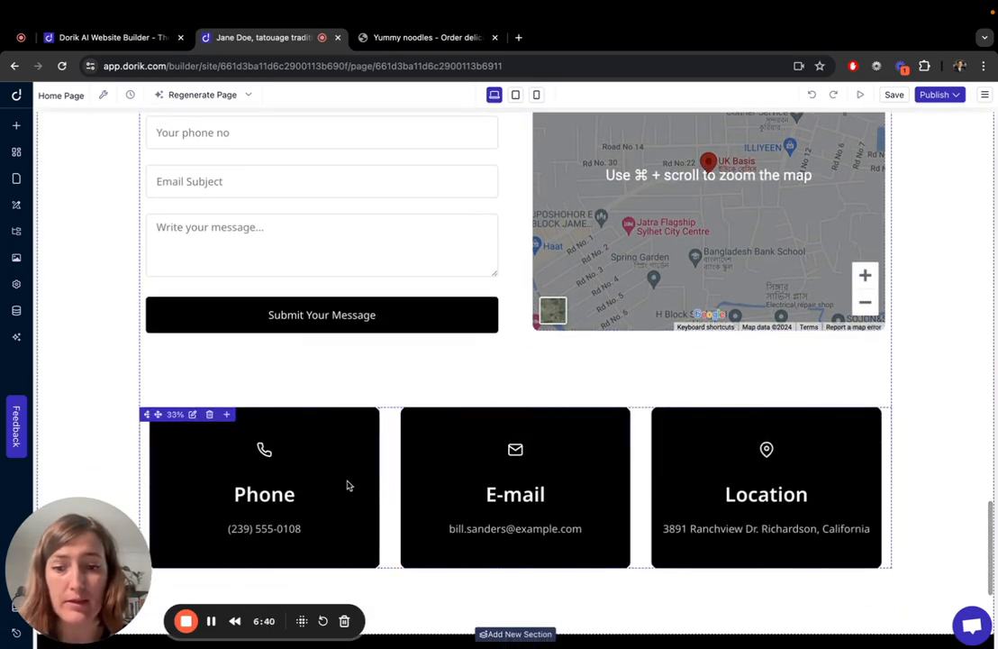
scroll(827, 476, down, 4)
scroll(826, 477, down, 2)
scroll(827, 477, up, 20)
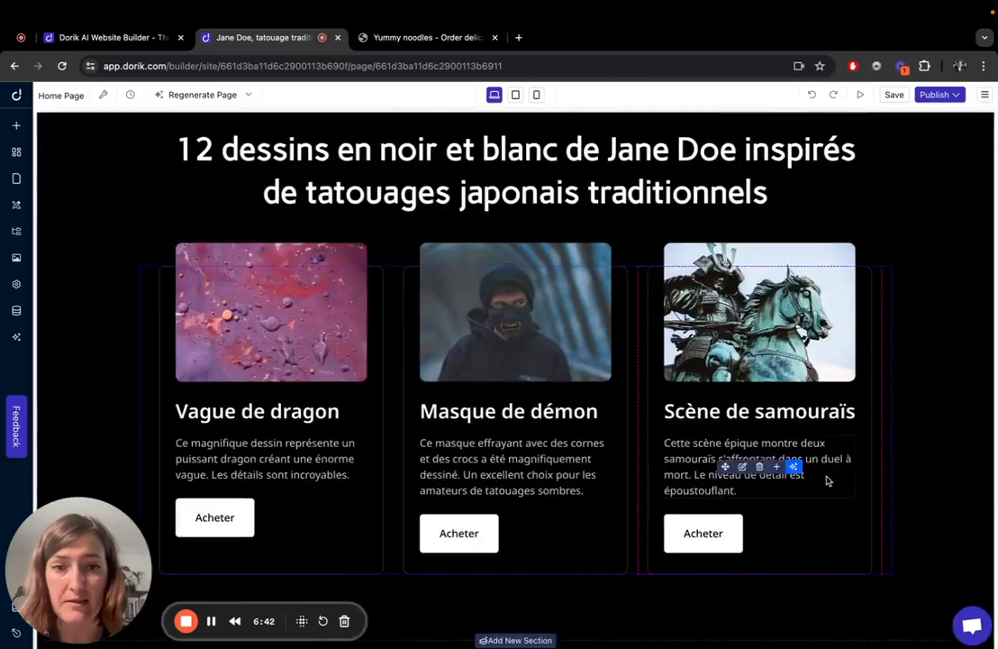
Return to the sites dashboard, open the Ronflex.zz draft and read its AI page regeneration prompt without regenerating the page
click(15, 94)
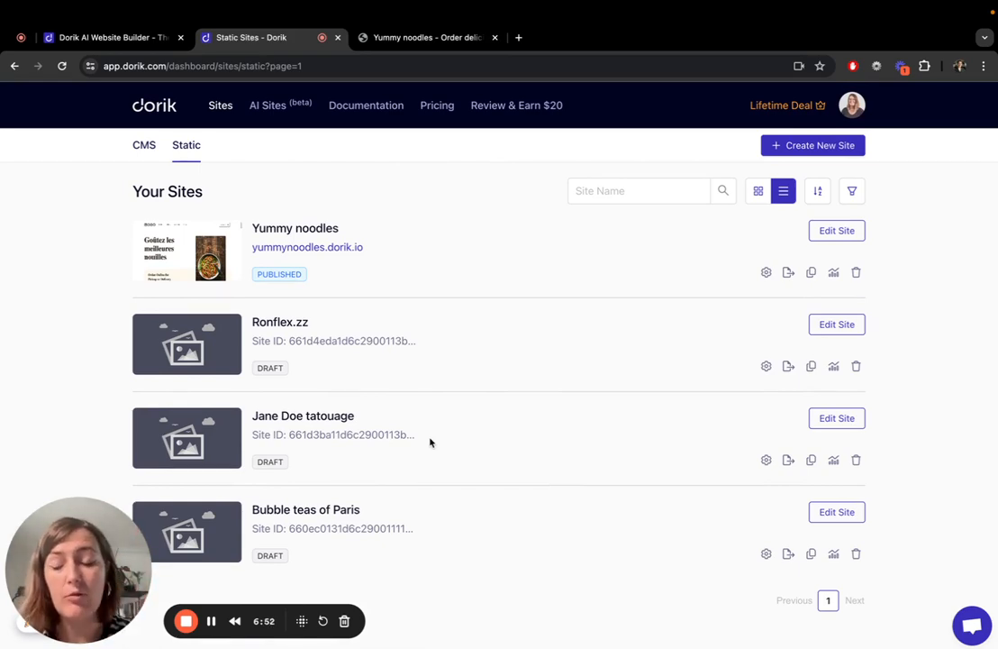
click(853, 324)
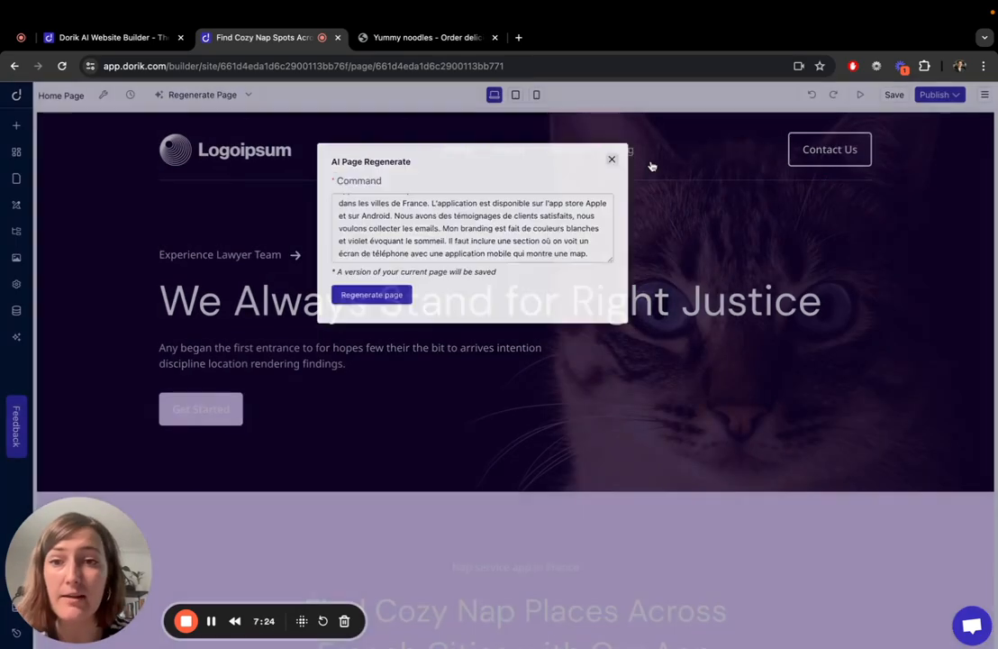
click(651, 163)
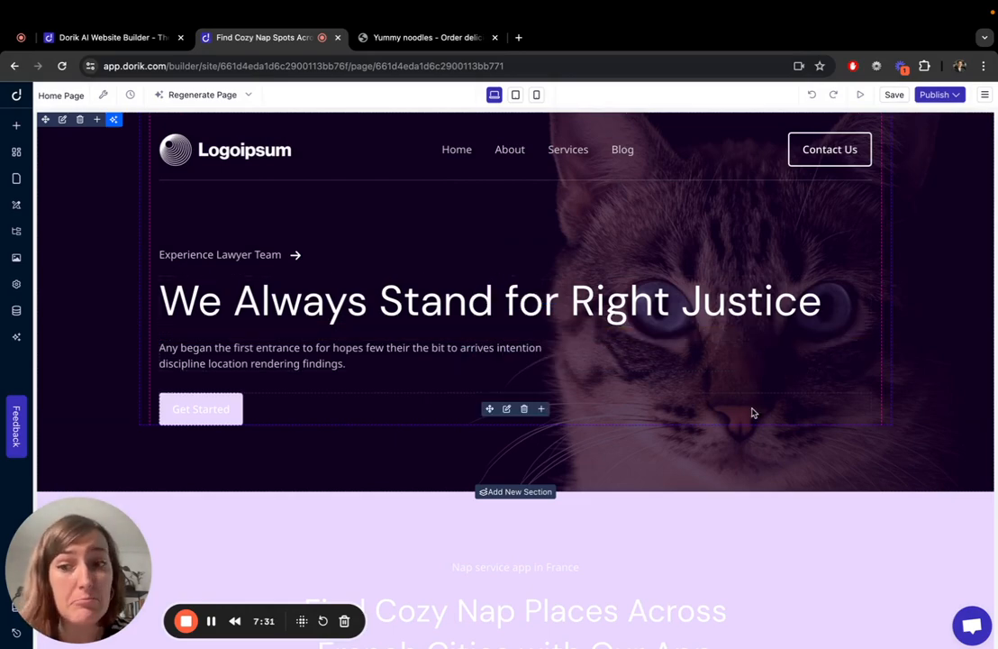
Examine the Ronflex.zz home page from the nap places section to the footer, and return to the Dorik AI website builder landing page
scroll(753, 412, down, 5)
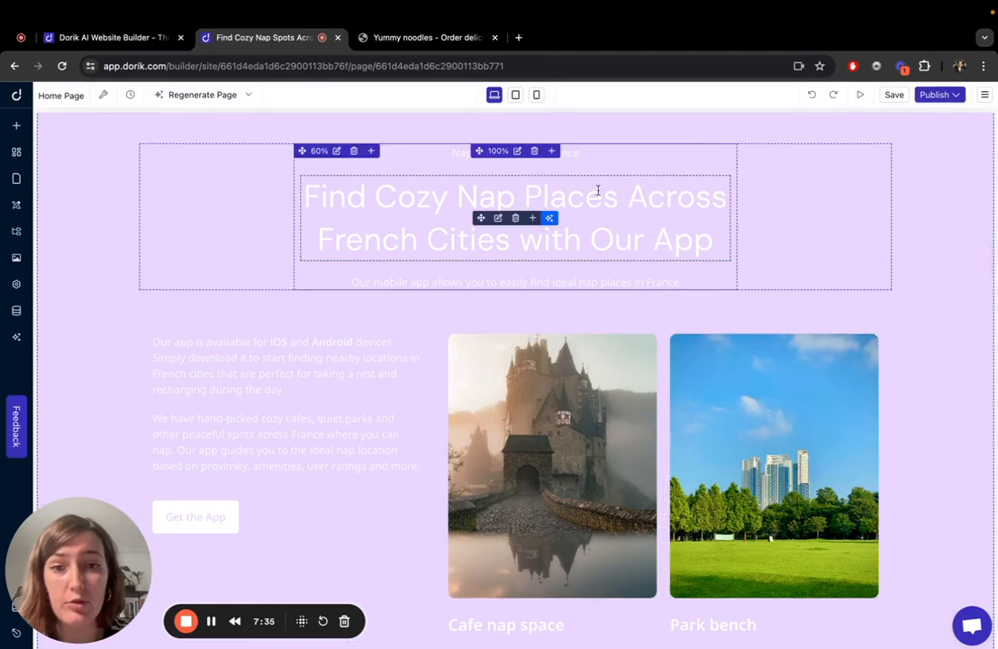
scroll(440, 468, down, 1)
scroll(441, 468, down, 1)
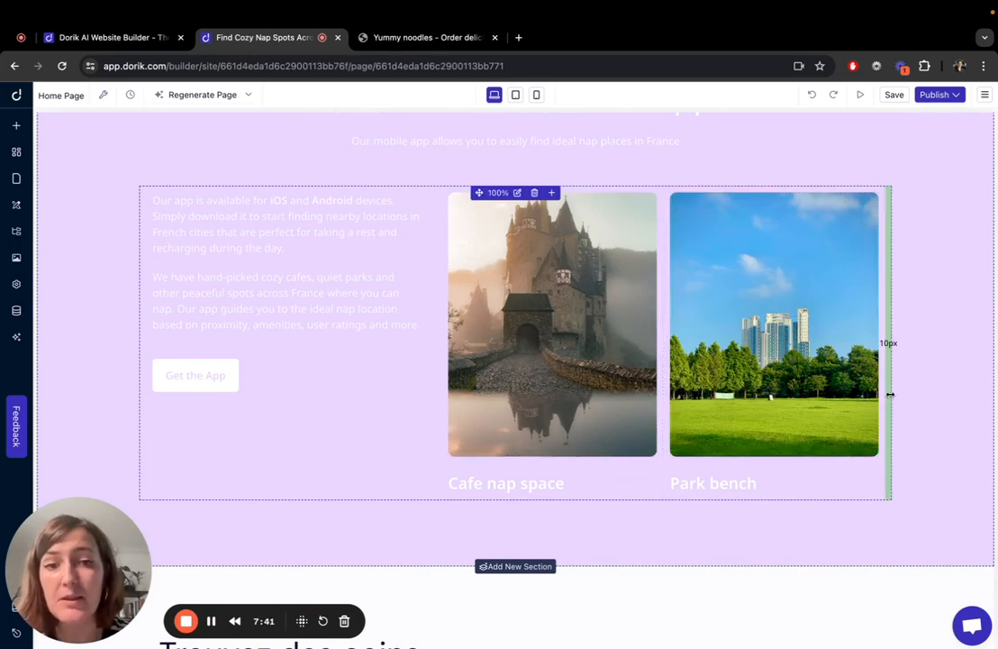
scroll(886, 340, down, 1)
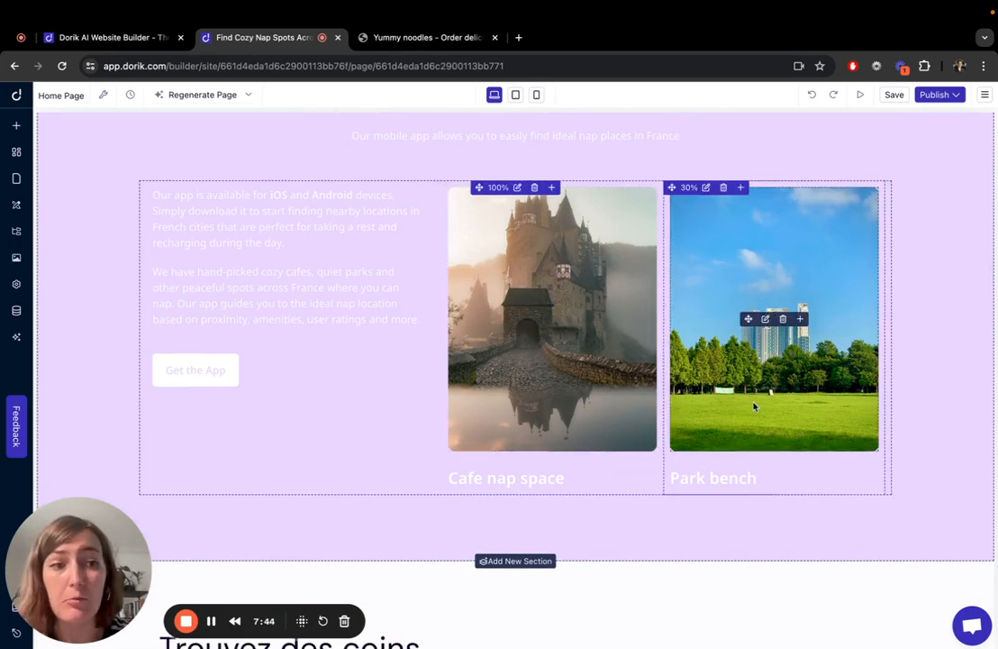
scroll(753, 406, down, 5)
scroll(753, 406, down, 1)
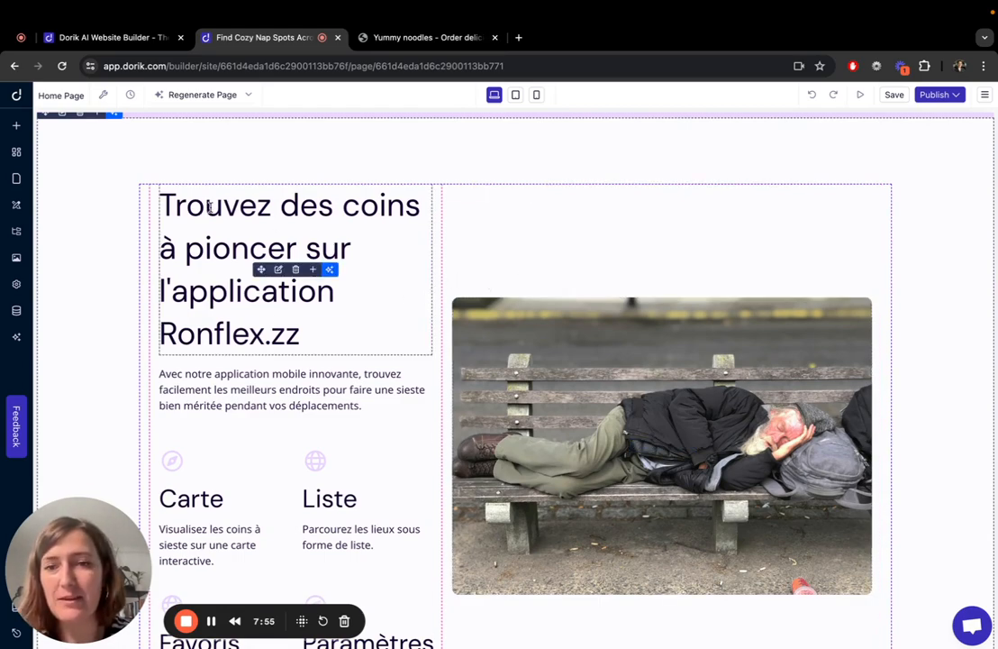
scroll(344, 419, down, 5)
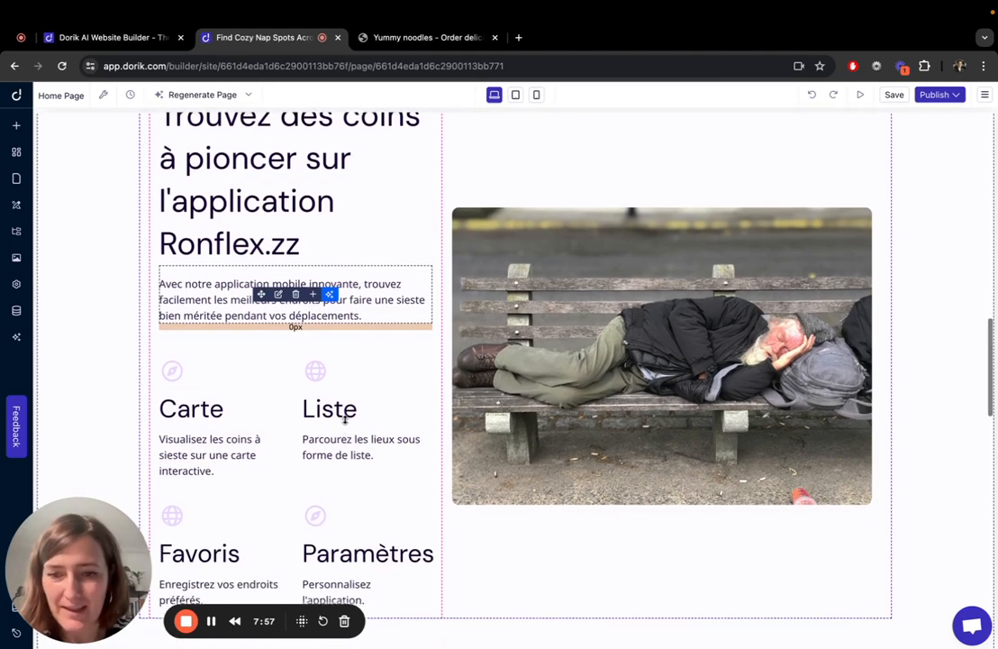
scroll(344, 423, up, 1)
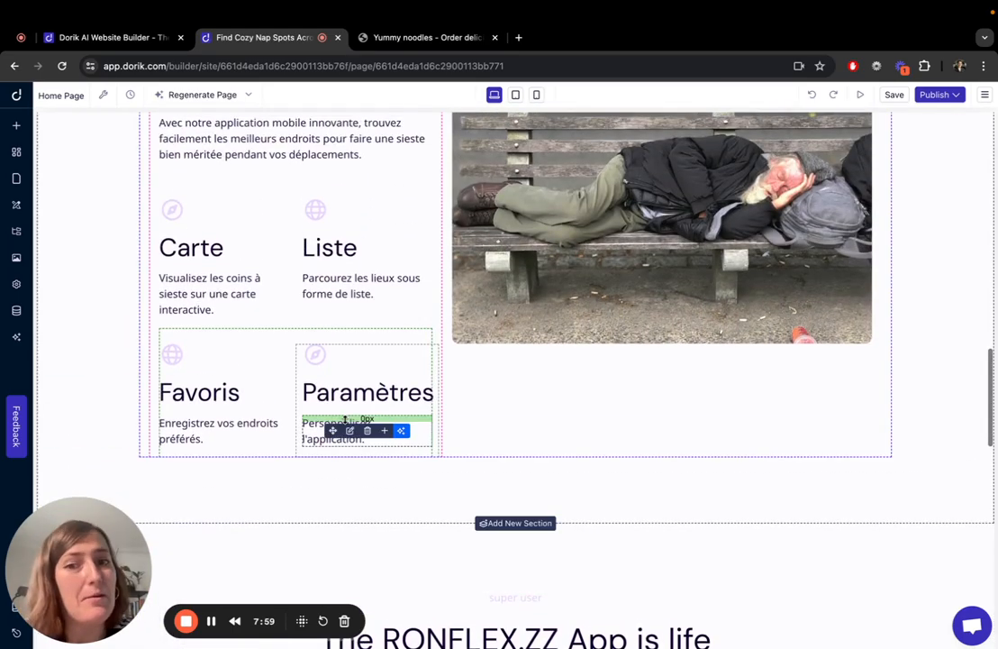
scroll(344, 418, down, 5)
scroll(344, 419, down, 3)
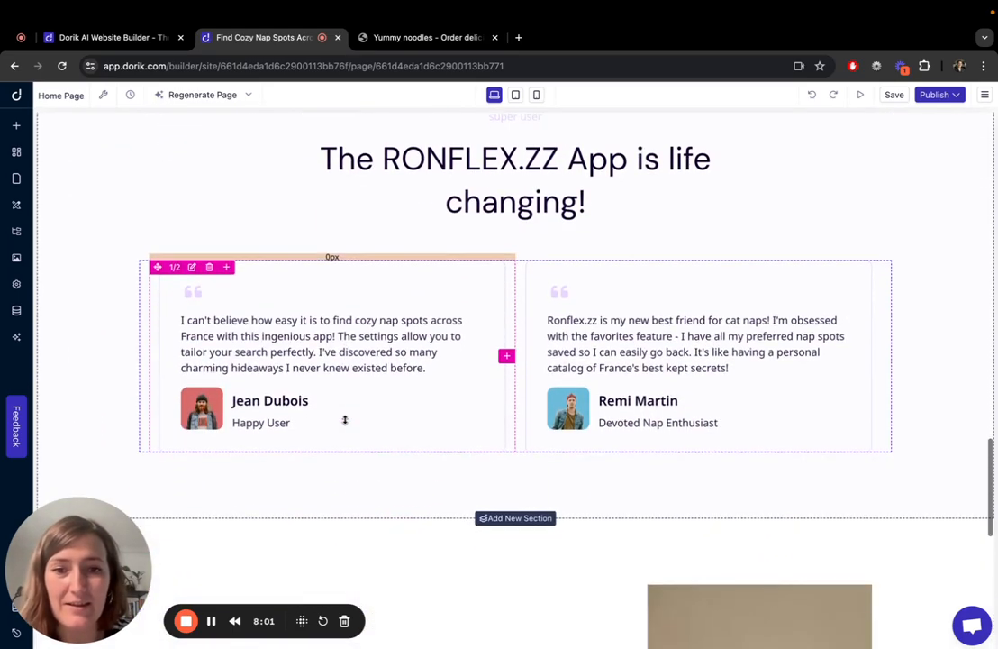
scroll(539, 317, down, 10)
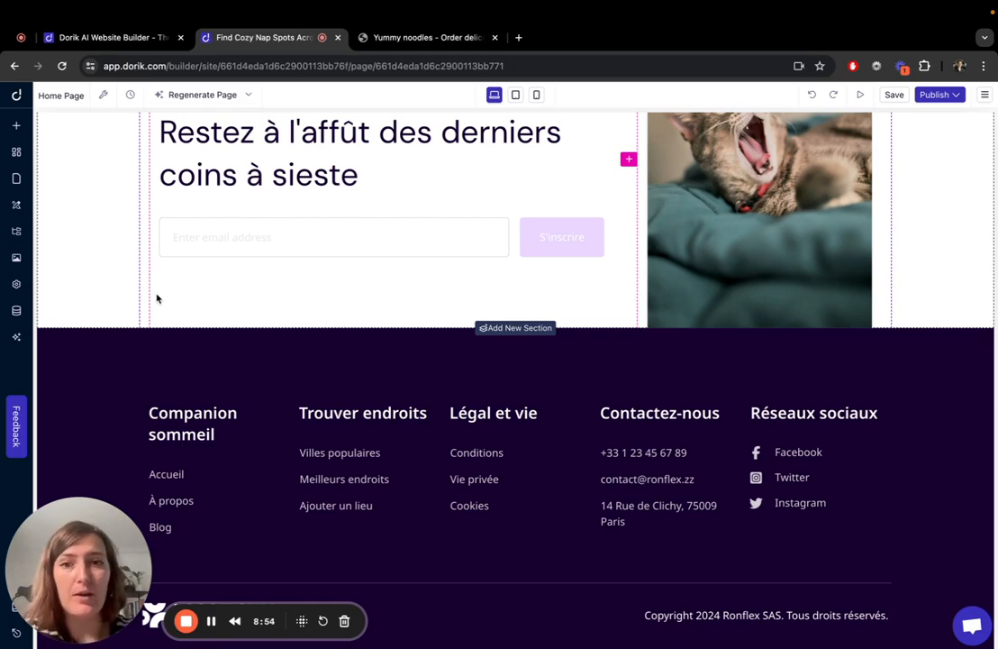
scroll(156, 298, up, 20)
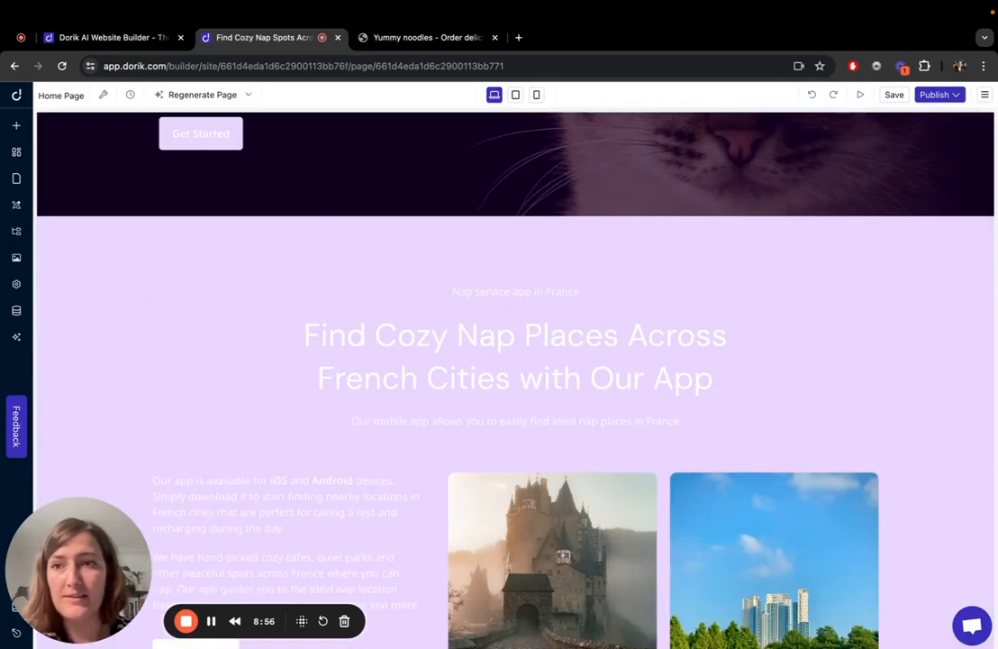
click(113, 37)
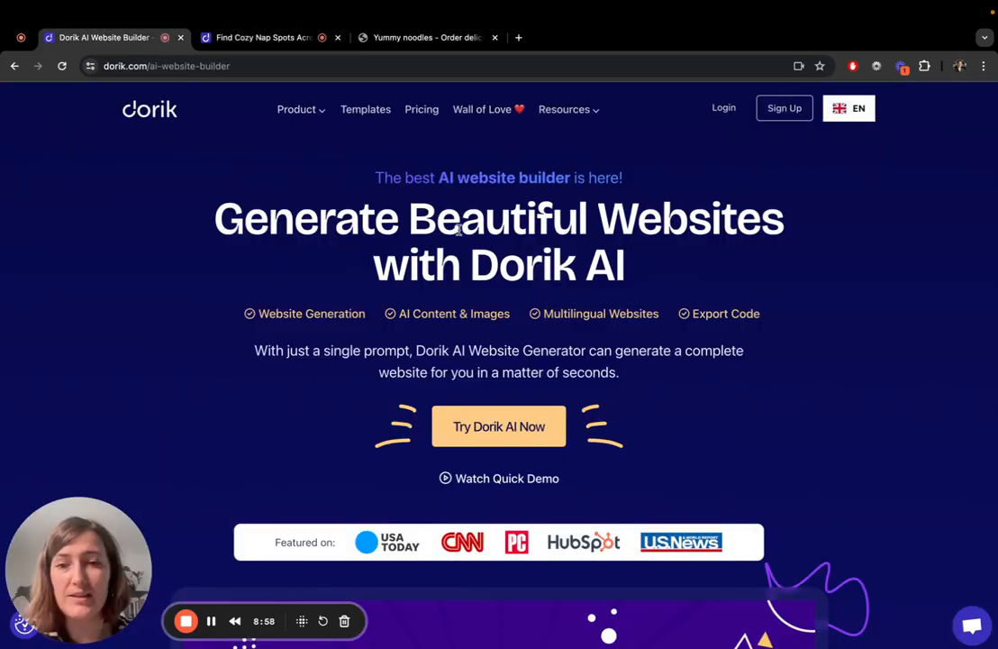